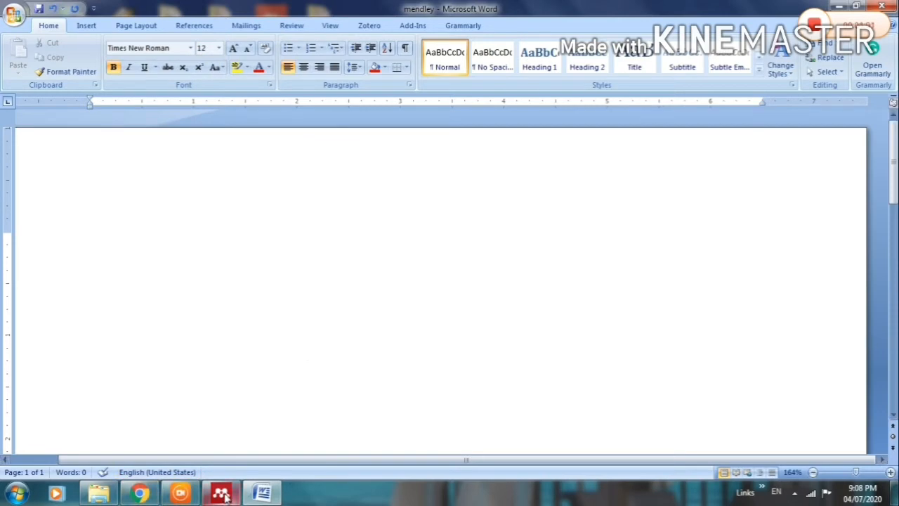
Switch to Mendeley Desktop and review its commands for adding, importing and editing library documents and folders
{"action": "mouse_move", "coordinate": [222, 499]}
{"action": "left_click", "coordinate": [235, 443]}
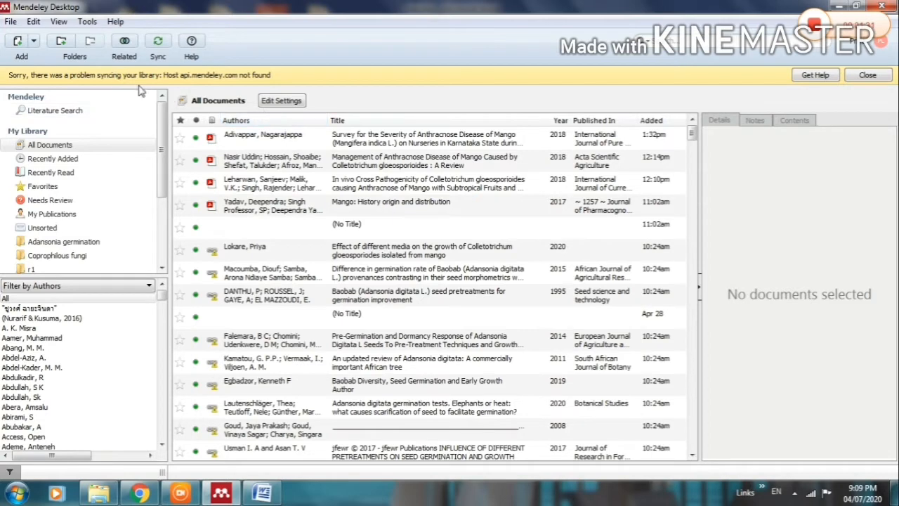
{"action": "left_click", "coordinate": [14, 24]}
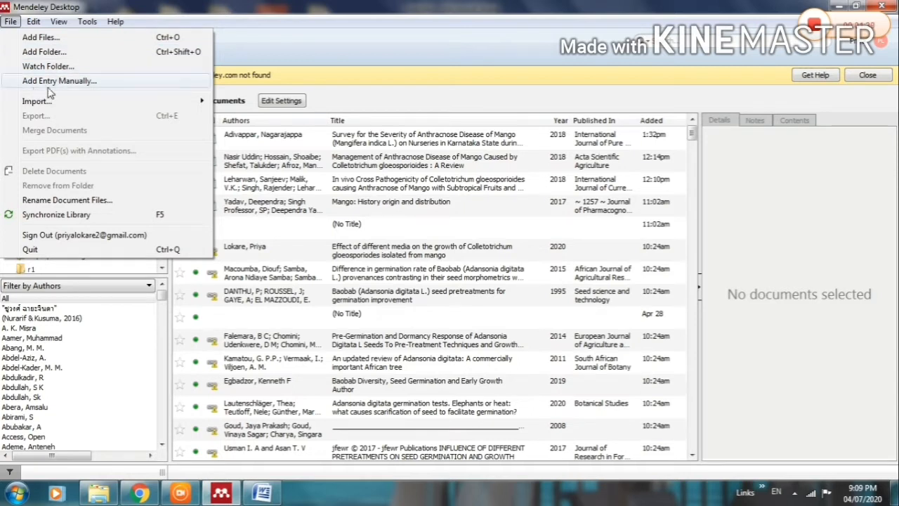
{"action": "mouse_move", "coordinate": [177, 102]}
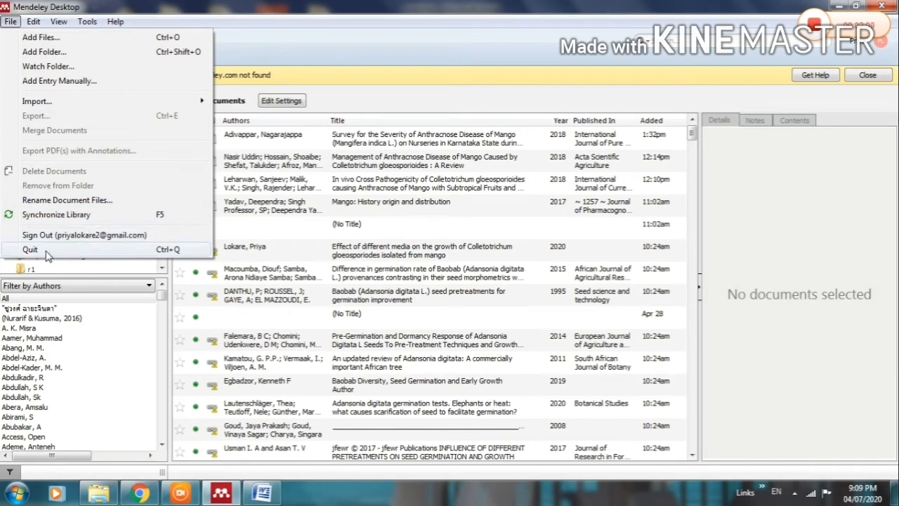
{"action": "left_click", "coordinate": [361, 53]}
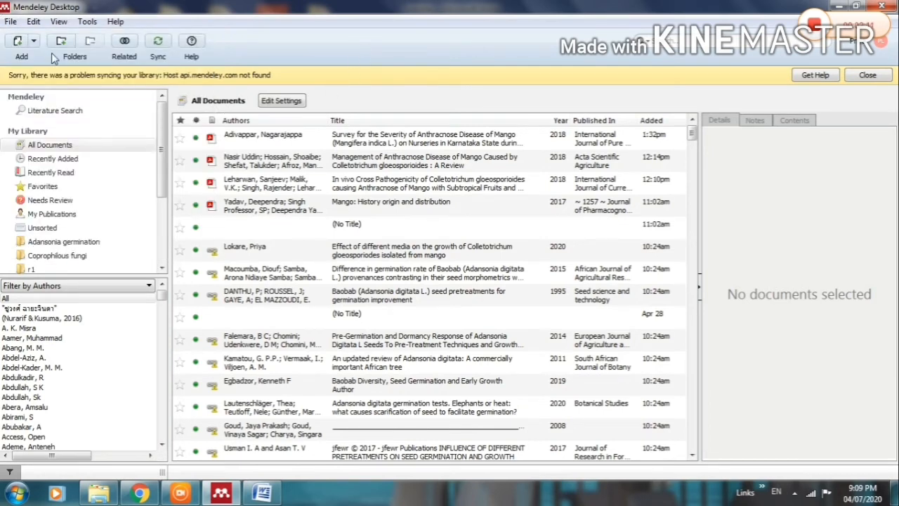
{"action": "left_click", "coordinate": [33, 22]}
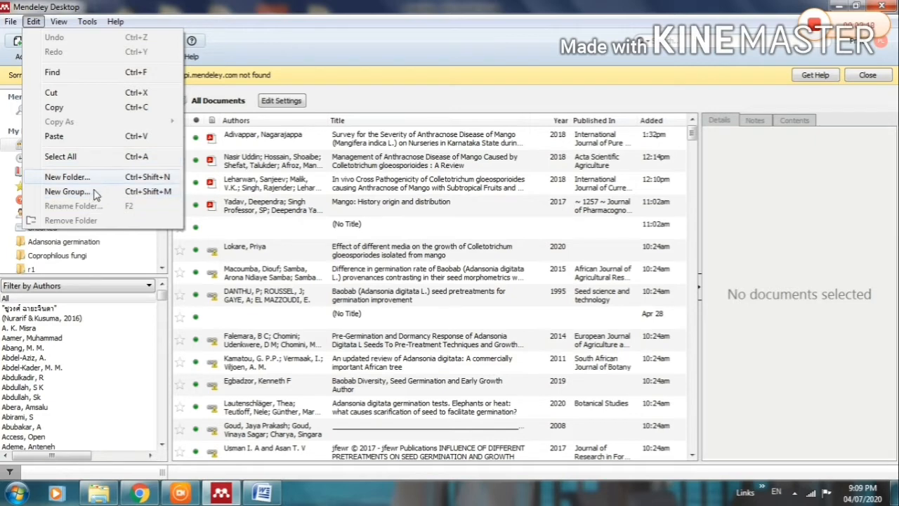
{"action": "left_click", "coordinate": [305, 48]}
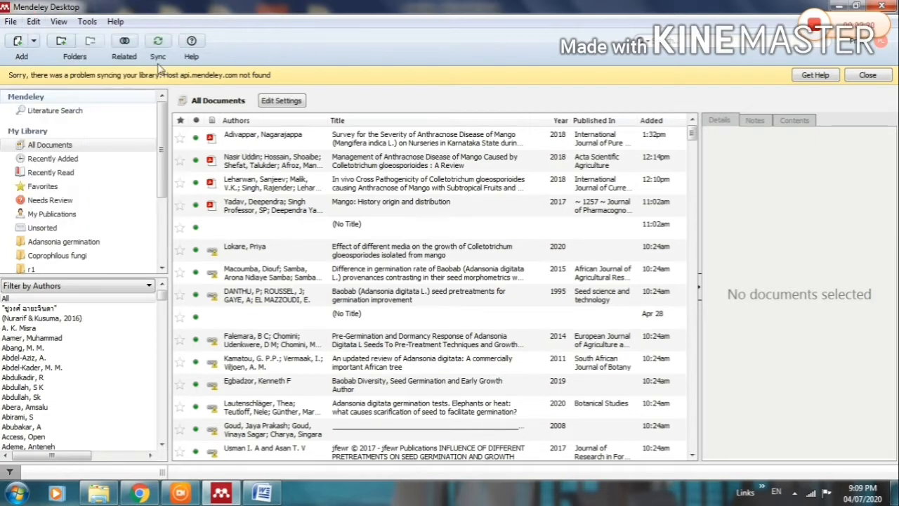
Review the library view choices, the available citation styles, and the tools for web import, the Word plugin and duplicate checking
{"action": "left_click", "coordinate": [58, 21]}
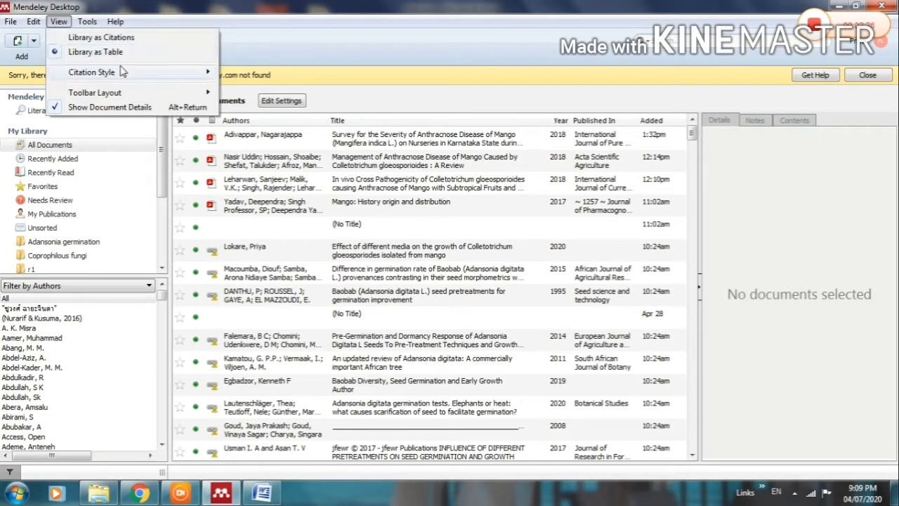
{"action": "mouse_move", "coordinate": [121, 71]}
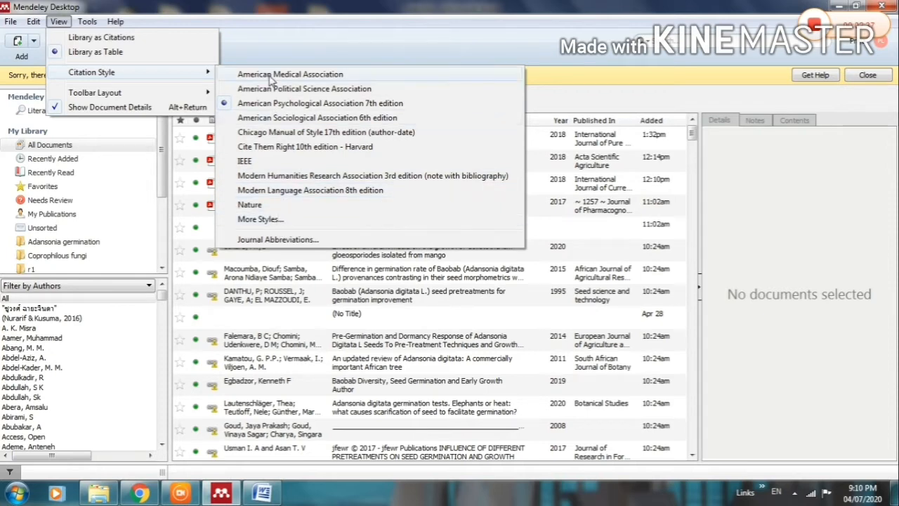
{"action": "left_click", "coordinate": [293, 48]}
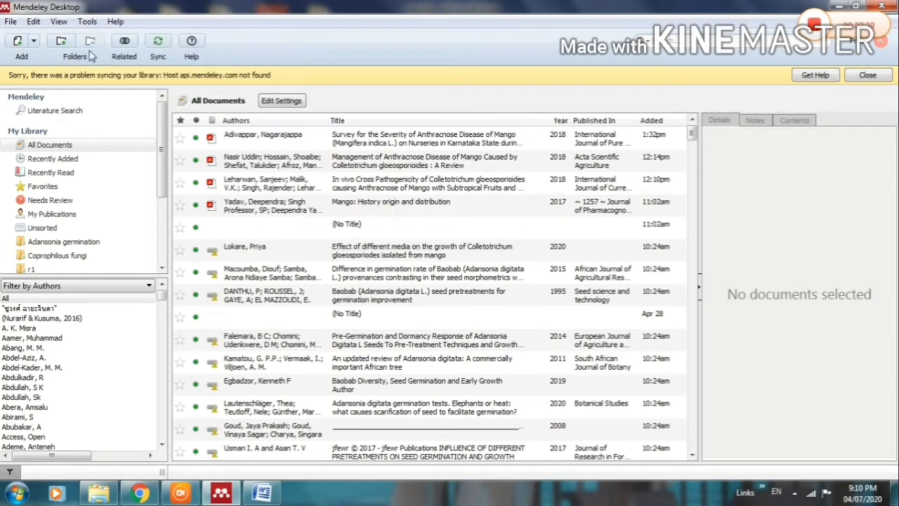
{"action": "left_click", "coordinate": [90, 22]}
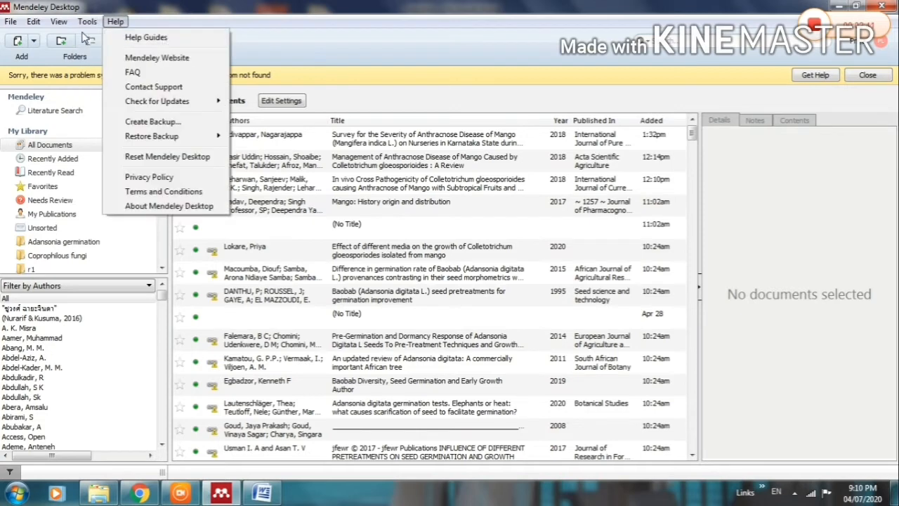
{"action": "mouse_move", "coordinate": [87, 22]}
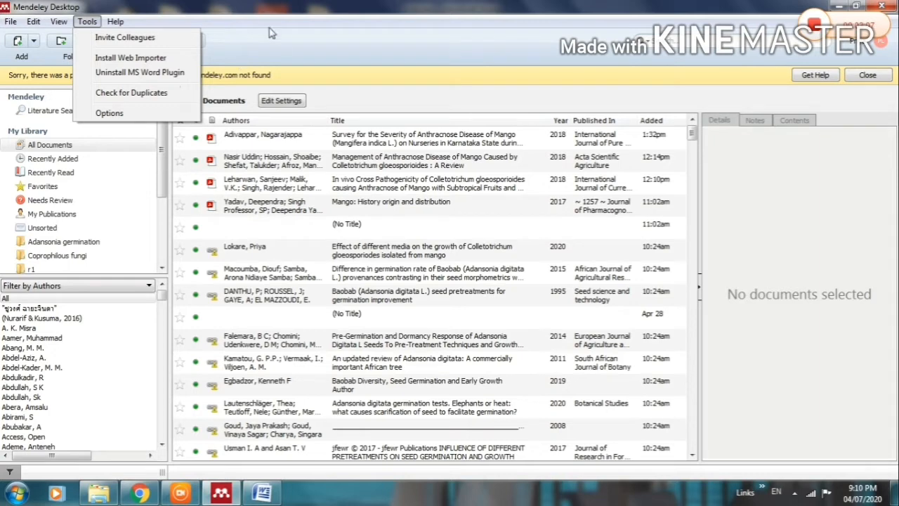
{"action": "left_click", "coordinate": [279, 45]}
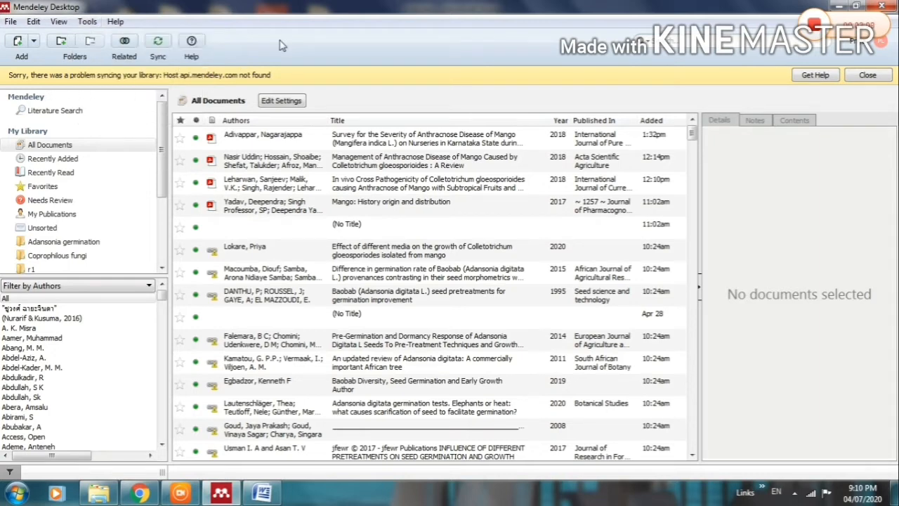
Examine the document detail fields offered for the Generic document type in the program options, then close the options
{"action": "left_click", "coordinate": [88, 21]}
{"action": "left_click", "coordinate": [132, 116]}
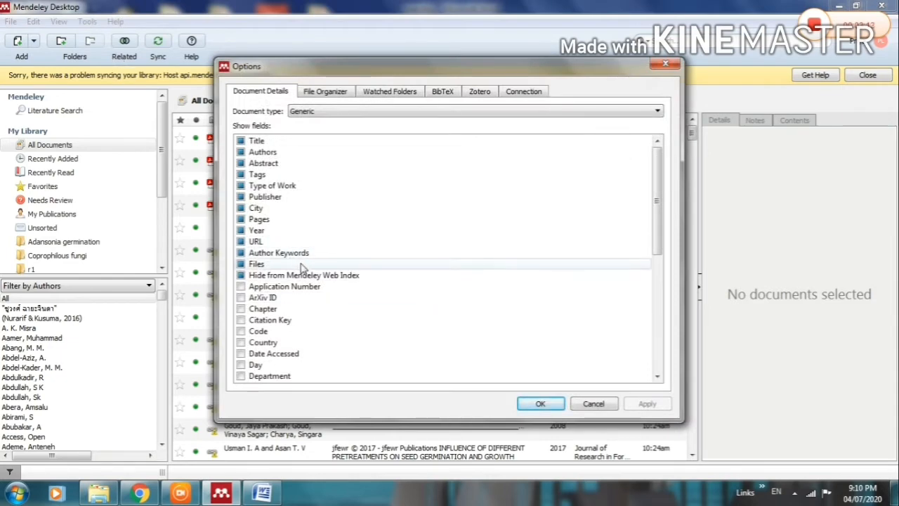
{"action": "scroll", "coordinate": [291, 281], "scroll_direction": "down", "scroll_amount": 5}
{"action": "scroll", "coordinate": [302, 309], "scroll_direction": "up", "scroll_amount": 5}
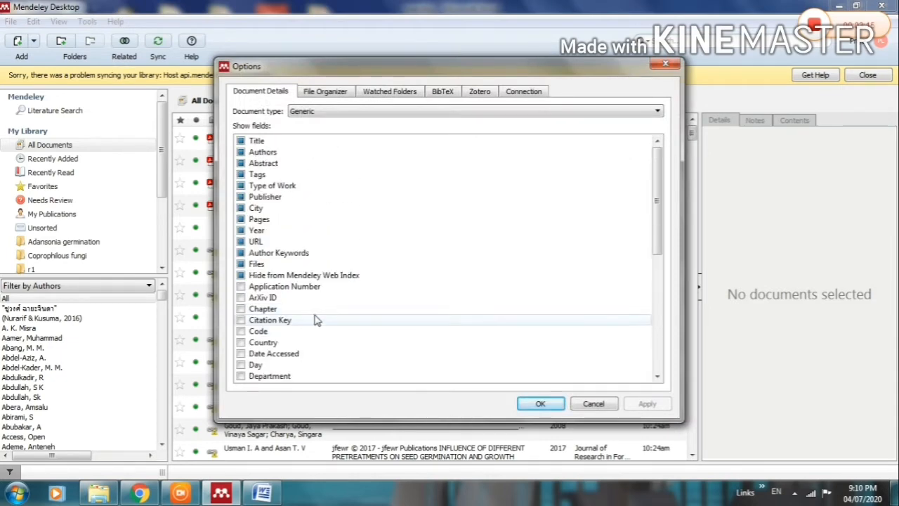
{"action": "left_click", "coordinate": [665, 68]}
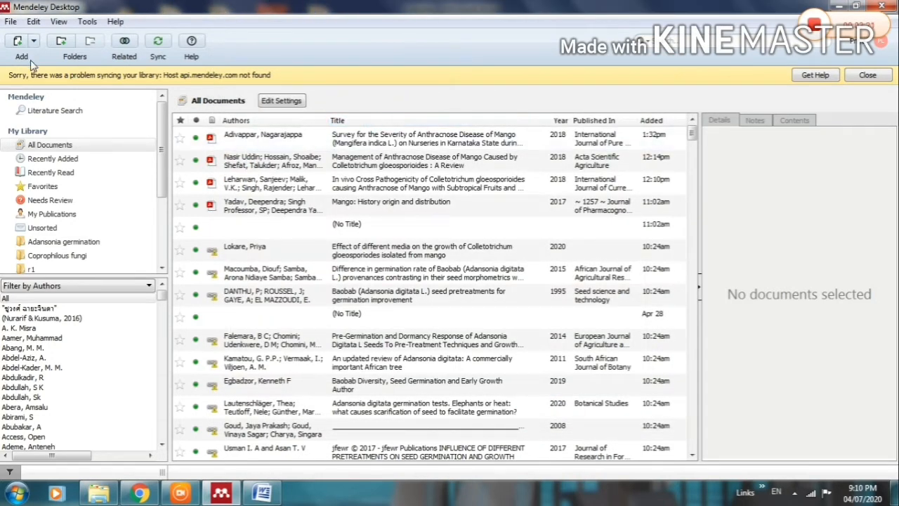
Review the choices for adding files, folders, watched folders and manual entries, and synchronize the library
{"action": "left_click", "coordinate": [33, 43]}
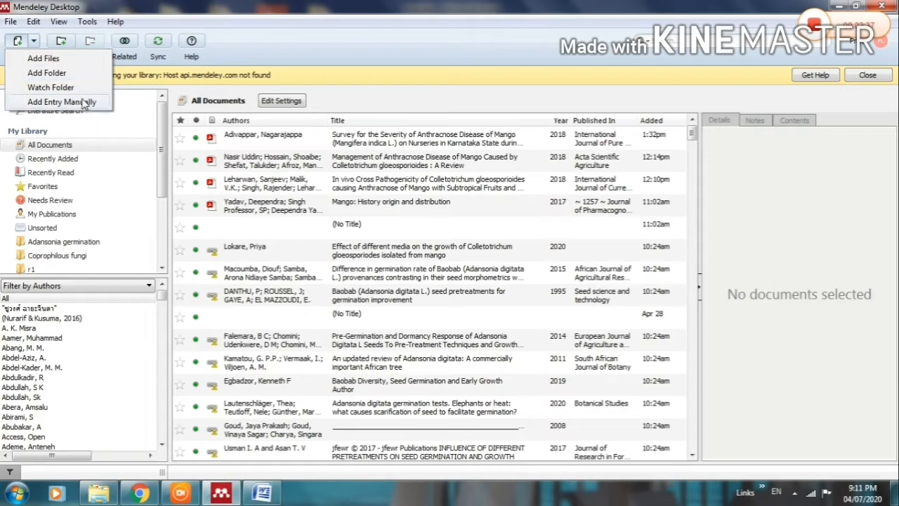
{"action": "left_click", "coordinate": [266, 52]}
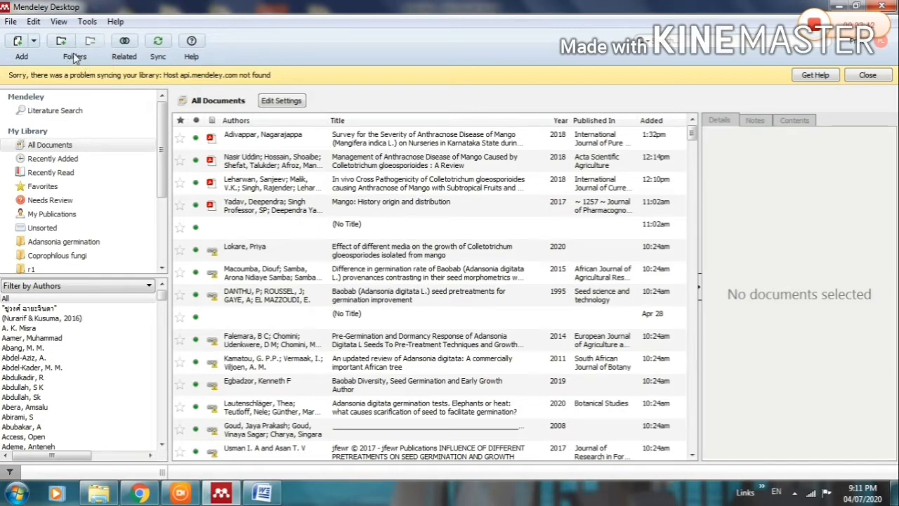
{"action": "left_click", "coordinate": [160, 44]}
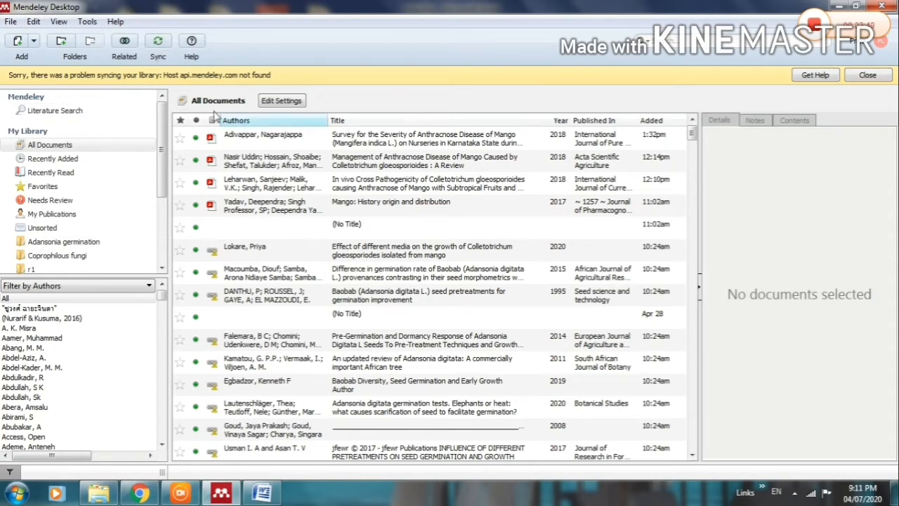
Browse through the complete list of references under All Documents
{"action": "left_click", "coordinate": [68, 146]}
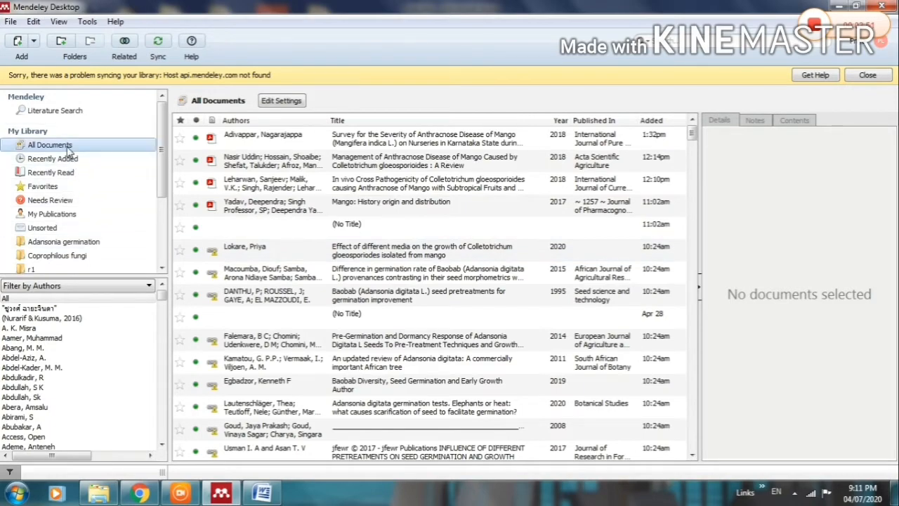
{"action": "scroll", "coordinate": [355, 327], "scroll_direction": "down", "scroll_amount": 8}
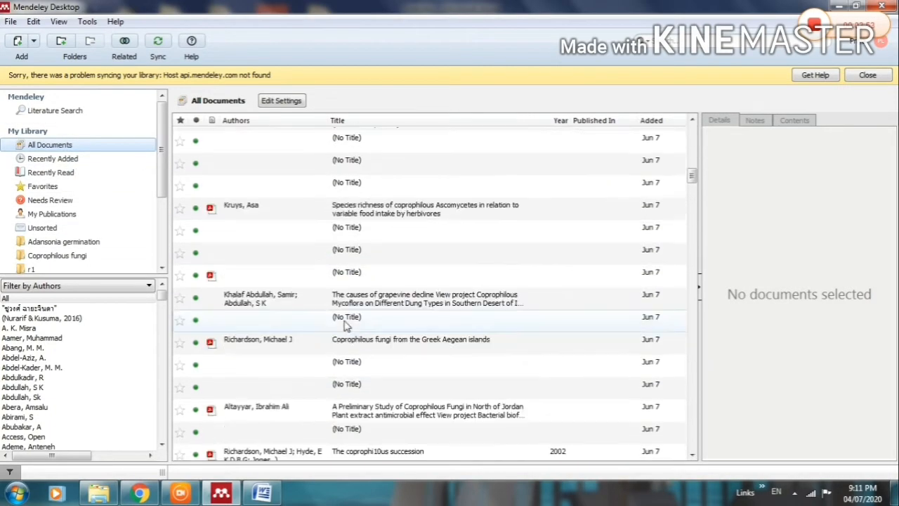
{"action": "scroll", "coordinate": [355, 330], "scroll_direction": "down", "scroll_amount": 10}
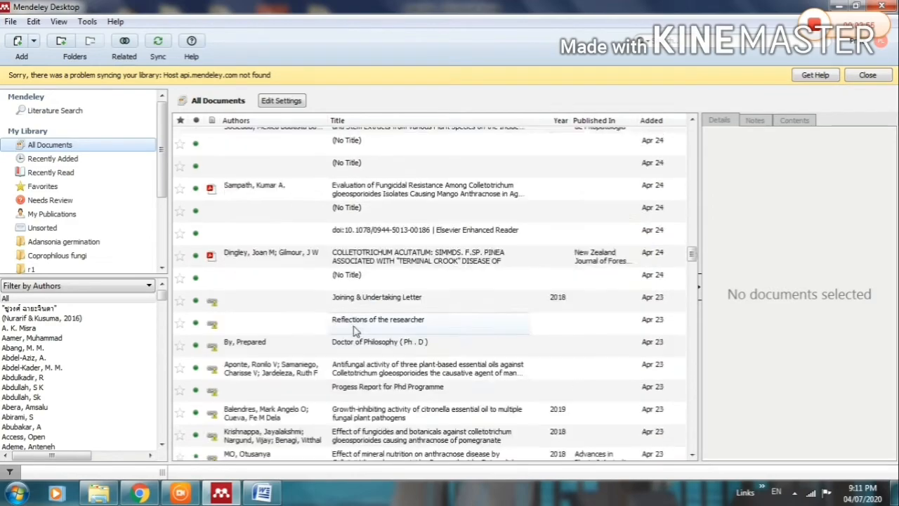
{"action": "scroll", "coordinate": [357, 333], "scroll_direction": "down", "scroll_amount": 10}
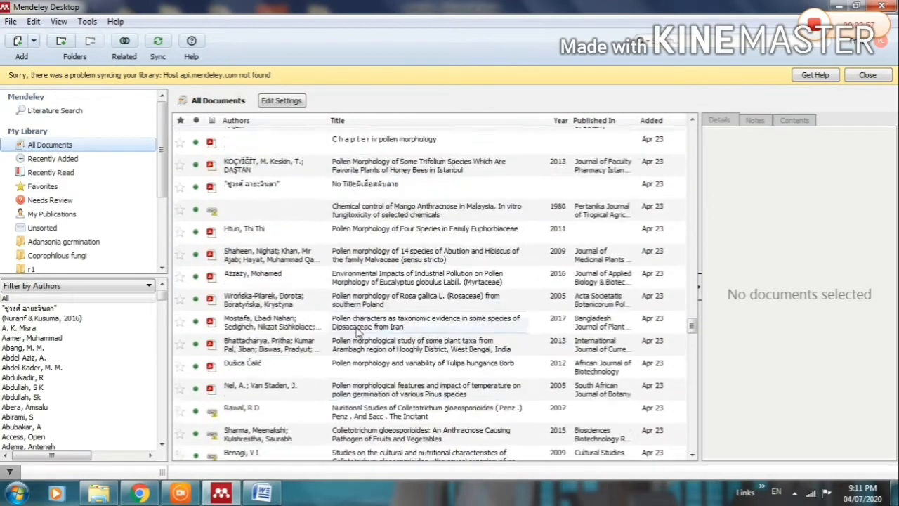
{"action": "scroll", "coordinate": [360, 332], "scroll_direction": "down", "scroll_amount": 10}
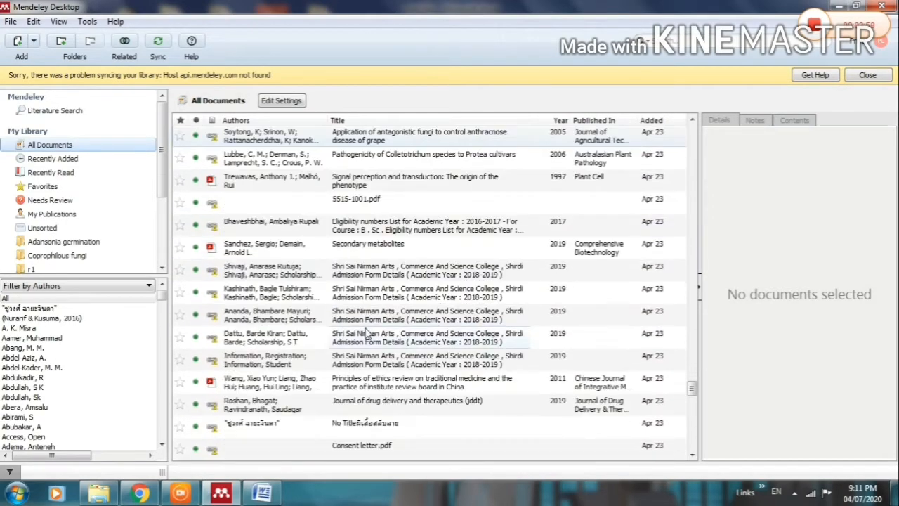
{"action": "scroll", "coordinate": [366, 333], "scroll_direction": "up", "scroll_amount": 10}
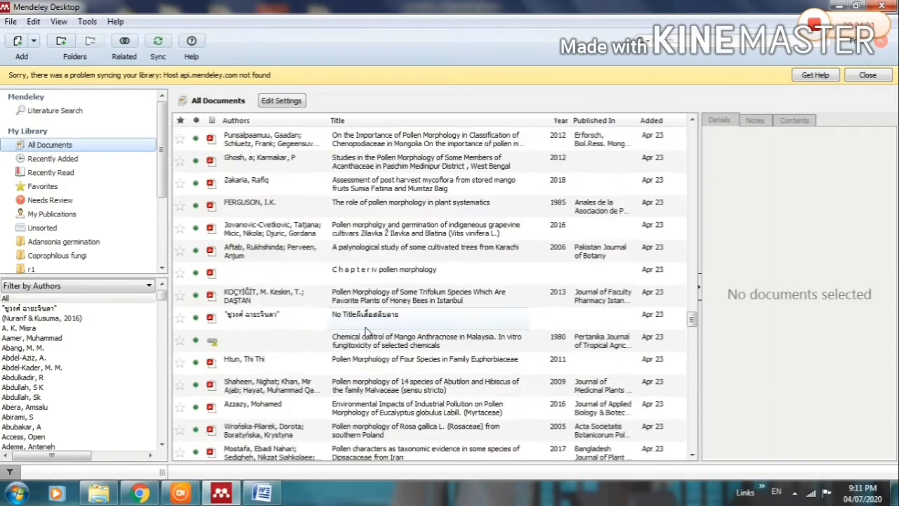
{"action": "scroll", "coordinate": [366, 333], "scroll_direction": "up", "scroll_amount": 15}
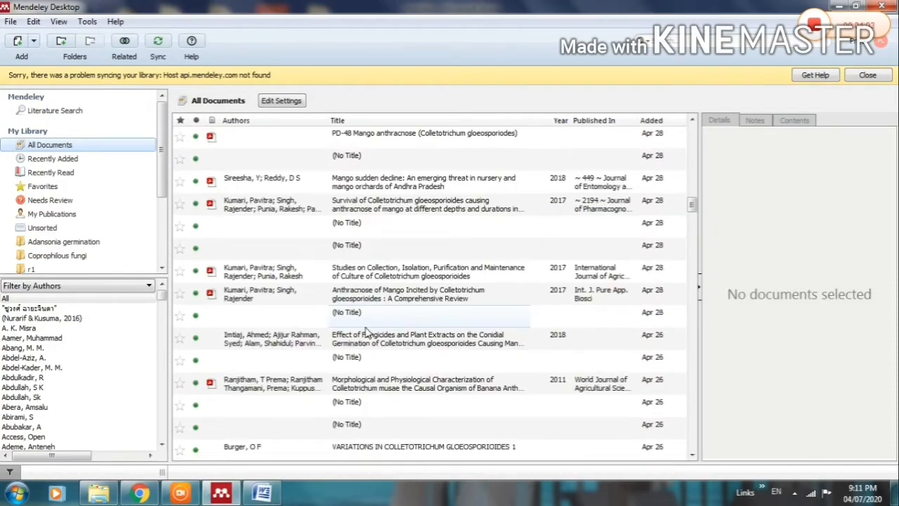
{"action": "scroll", "coordinate": [365, 333], "scroll_direction": "up", "scroll_amount": 5}
Look through the Recently Added, Recently Read, Favorites and My Publications collections of the library
{"action": "left_click", "coordinate": [60, 159]}
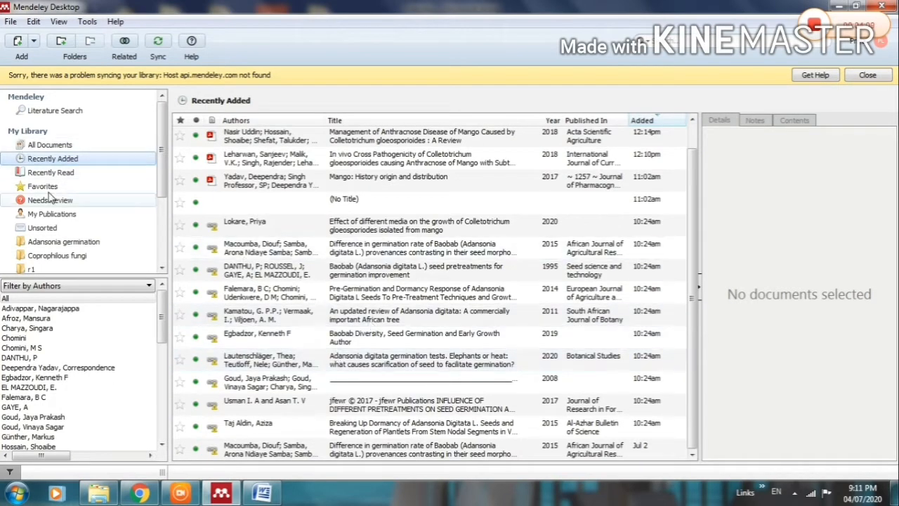
{"action": "left_click", "coordinate": [61, 175]}
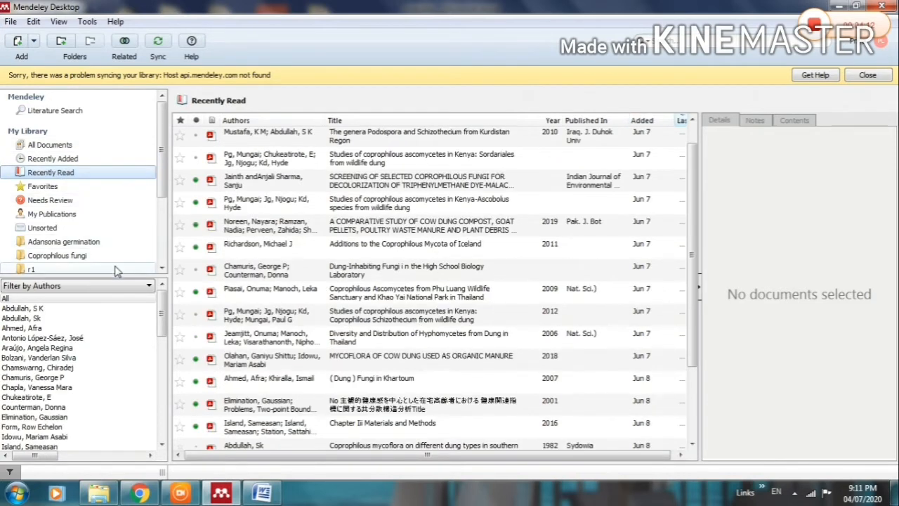
{"action": "left_click", "coordinate": [39, 189]}
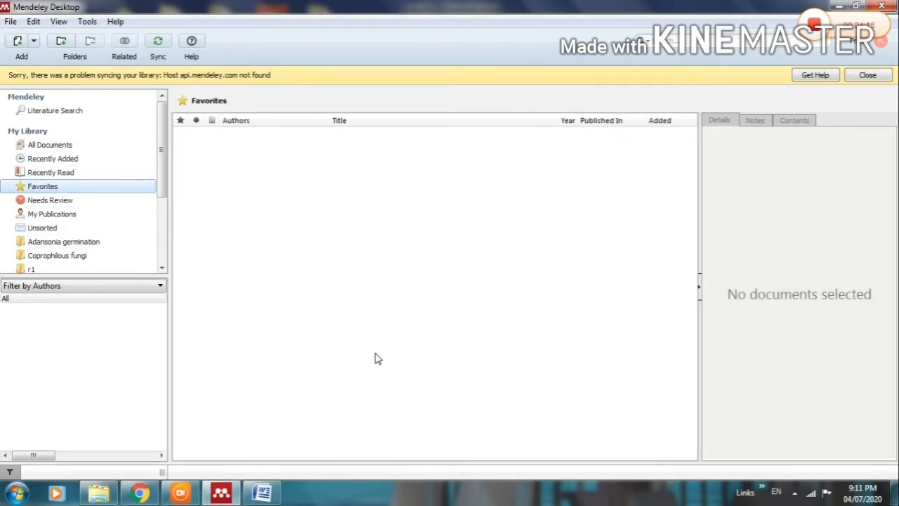
{"action": "left_click", "coordinate": [60, 215]}
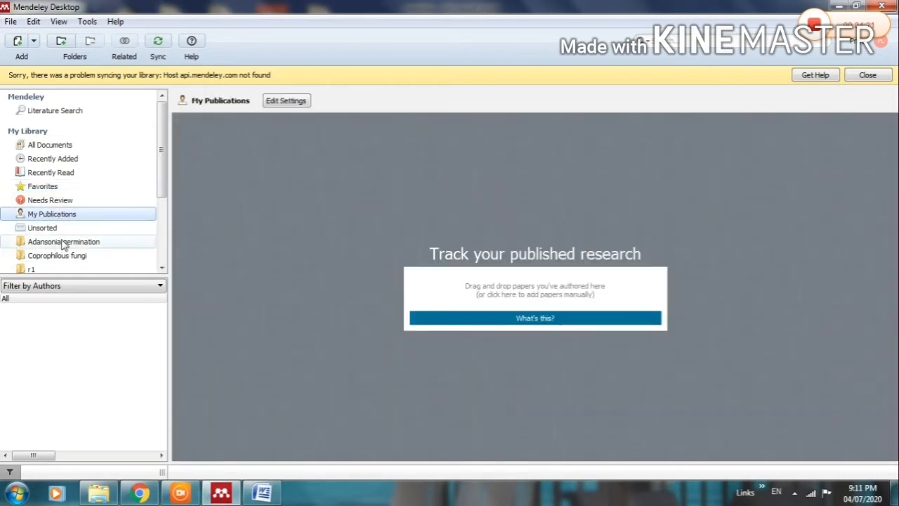
Look through the references in the Adansonia germination, Coprophilous fungi and r1 folders, ending on Adansonia germination
{"action": "left_click_drag", "start_coordinate": [164, 176], "coordinate": [168, 220]}
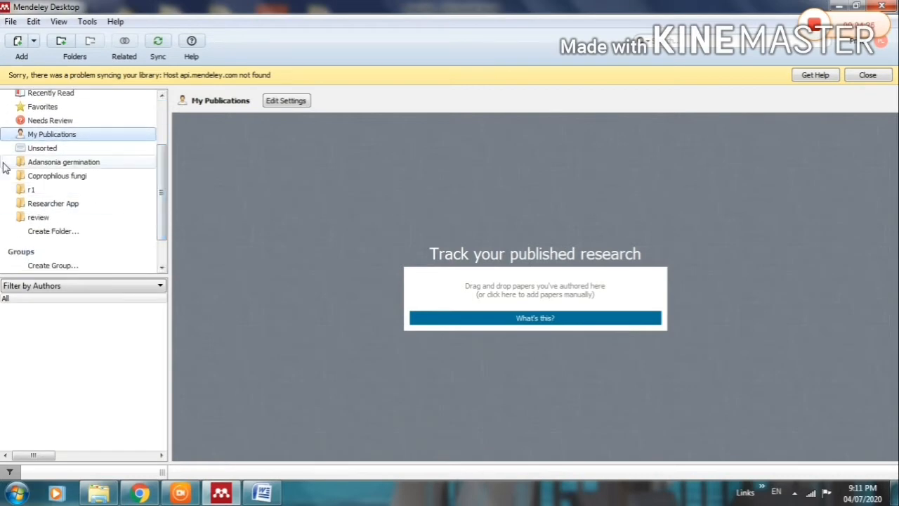
{"action": "left_click", "coordinate": [49, 165]}
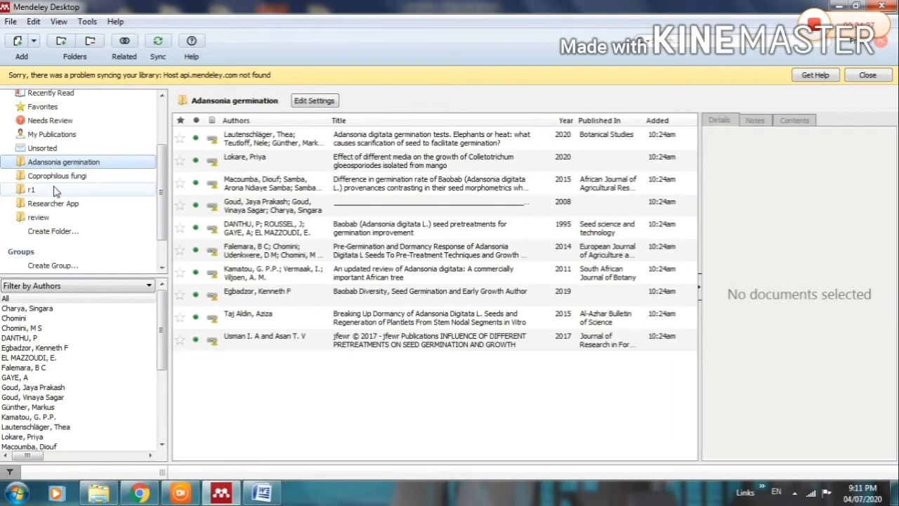
{"action": "left_click", "coordinate": [58, 177]}
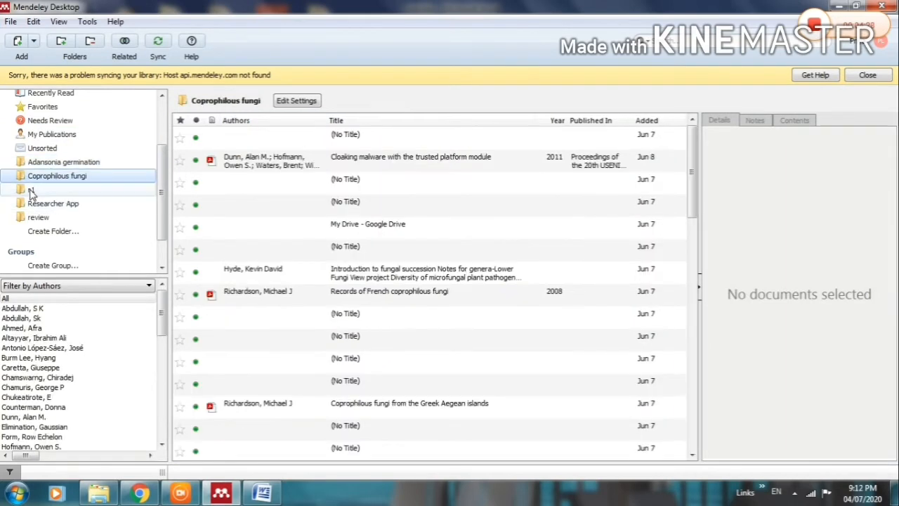
{"action": "left_click", "coordinate": [32, 190]}
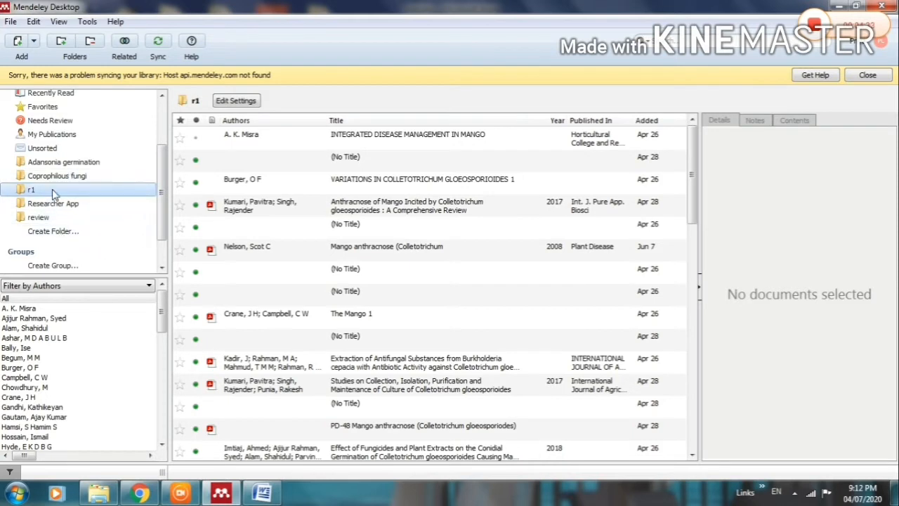
{"action": "left_click", "coordinate": [89, 179]}
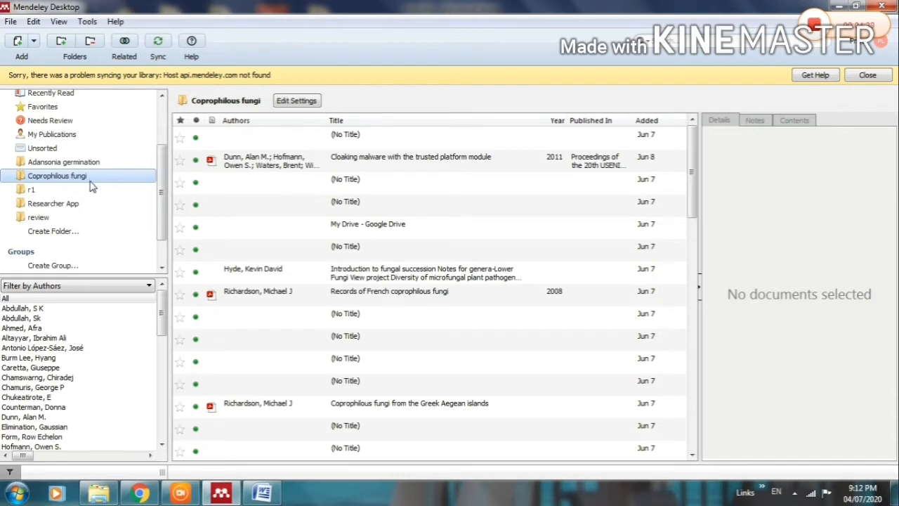
{"action": "left_click", "coordinate": [62, 166]}
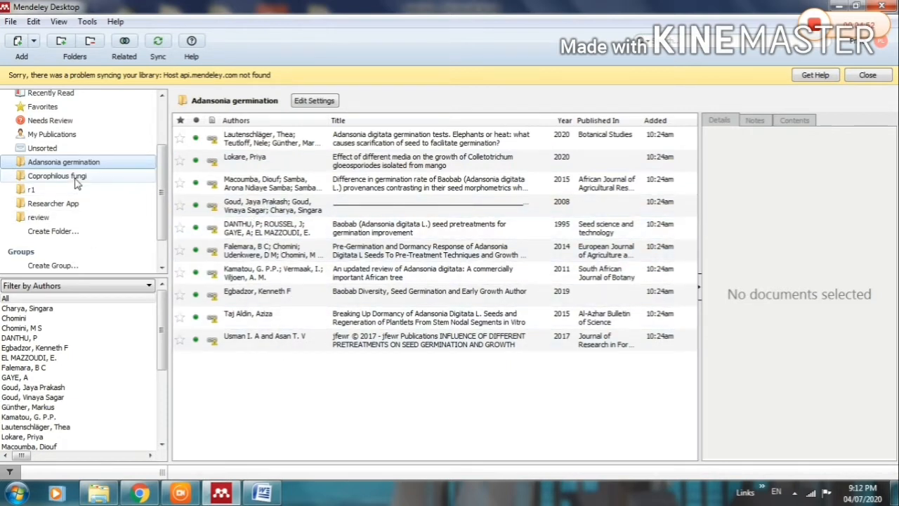
Return to All Documents and review the choices for filtering by author keywords, authors, tags and publications, keeping Filter by Authors
{"action": "left_click_drag", "start_coordinate": [162, 207], "coordinate": [165, 162]}
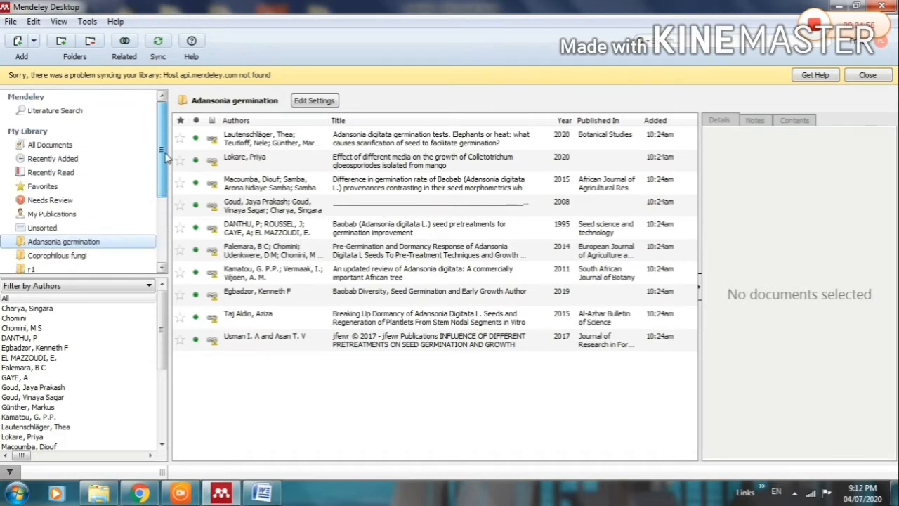
{"action": "left_click", "coordinate": [41, 146]}
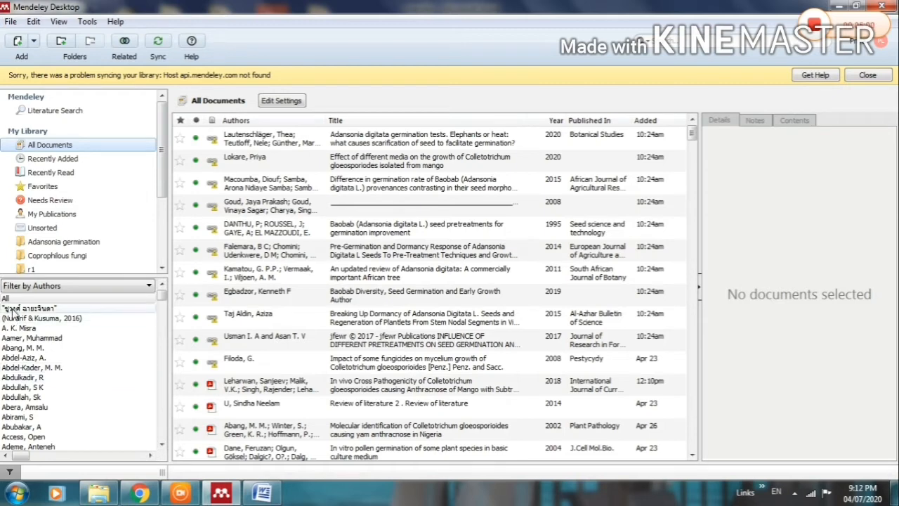
{"action": "left_click", "coordinate": [16, 299]}
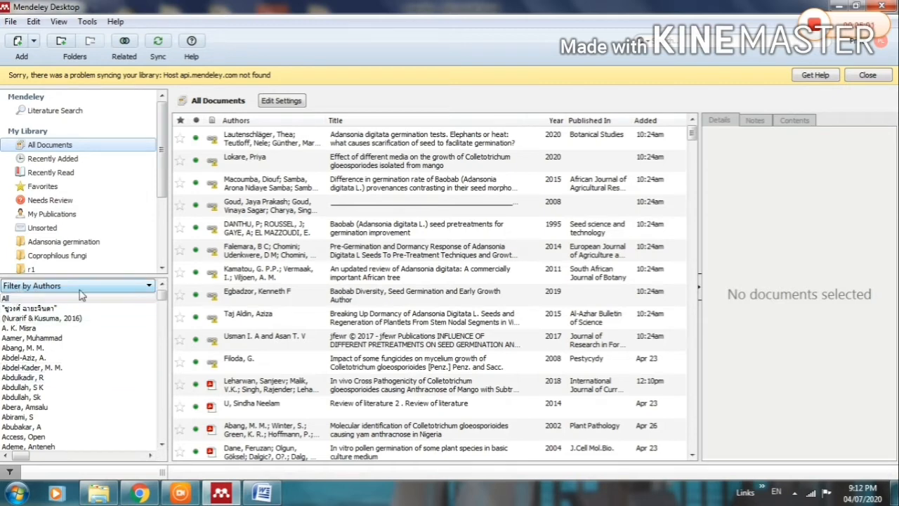
{"action": "left_click", "coordinate": [150, 287]}
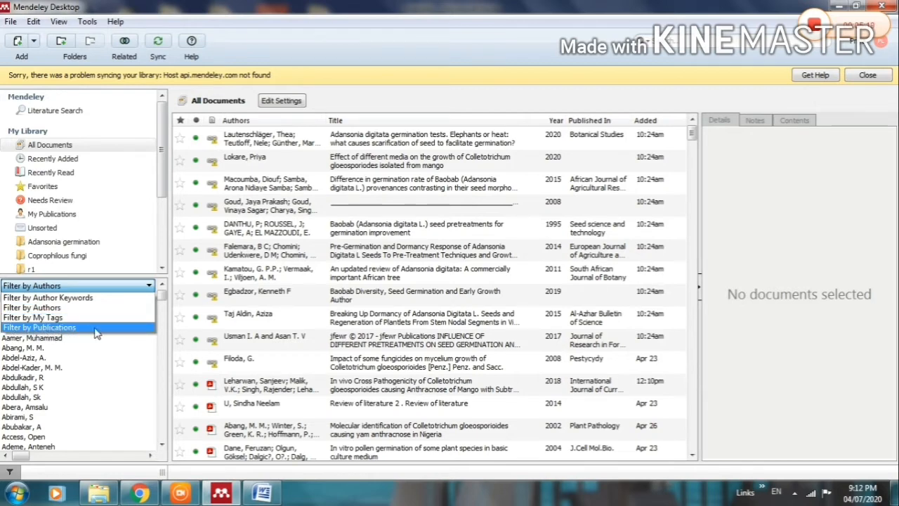
{"action": "left_click", "coordinate": [23, 310]}
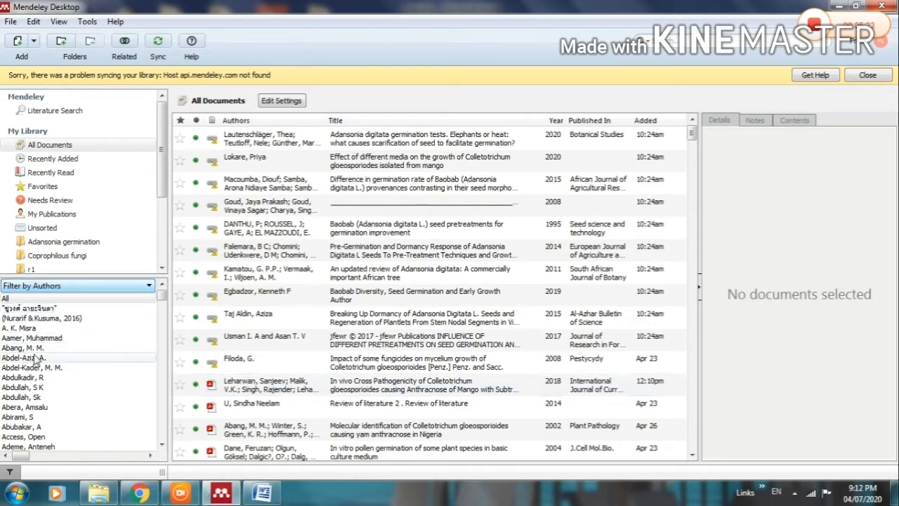
Filter the library to the first author of the Aspergillus parasiticus pH paper and review that paper's details down to its attached file
{"action": "scroll", "coordinate": [34, 359], "scroll_direction": "down", "scroll_amount": 2}
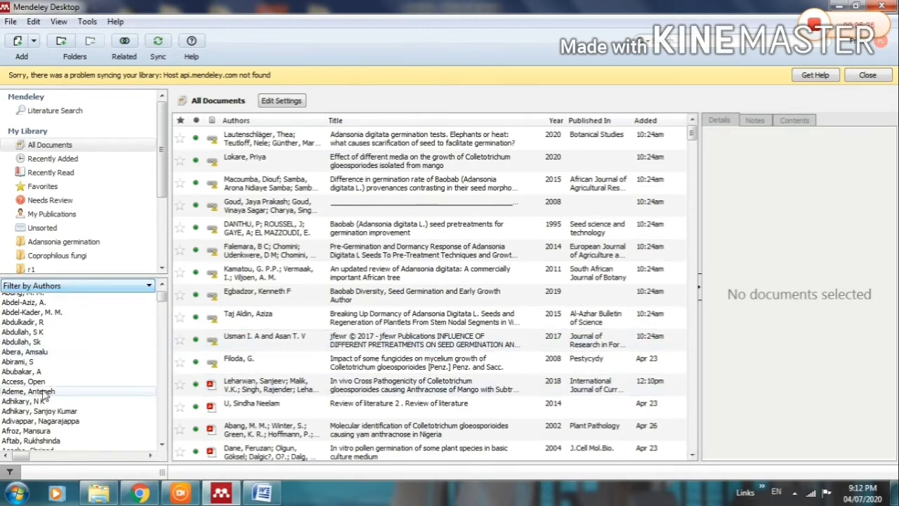
{"action": "left_click", "coordinate": [26, 373]}
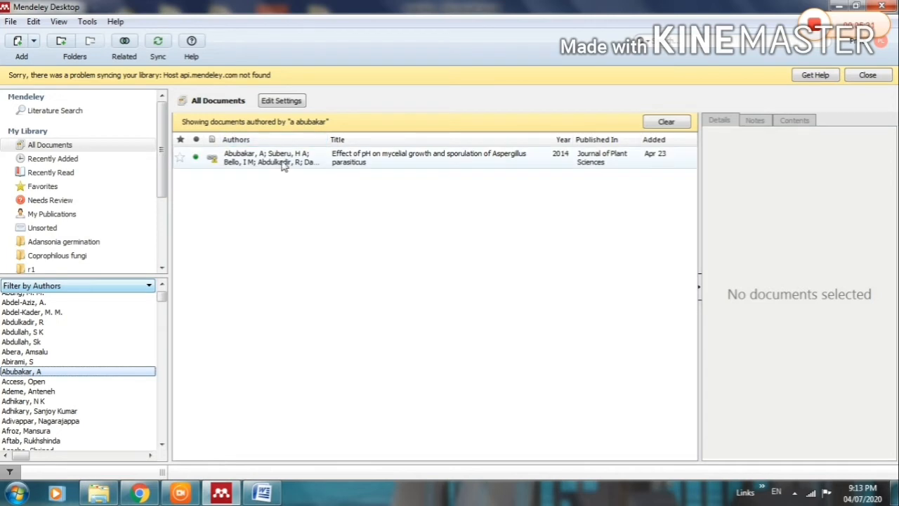
{"action": "left_click", "coordinate": [284, 163]}
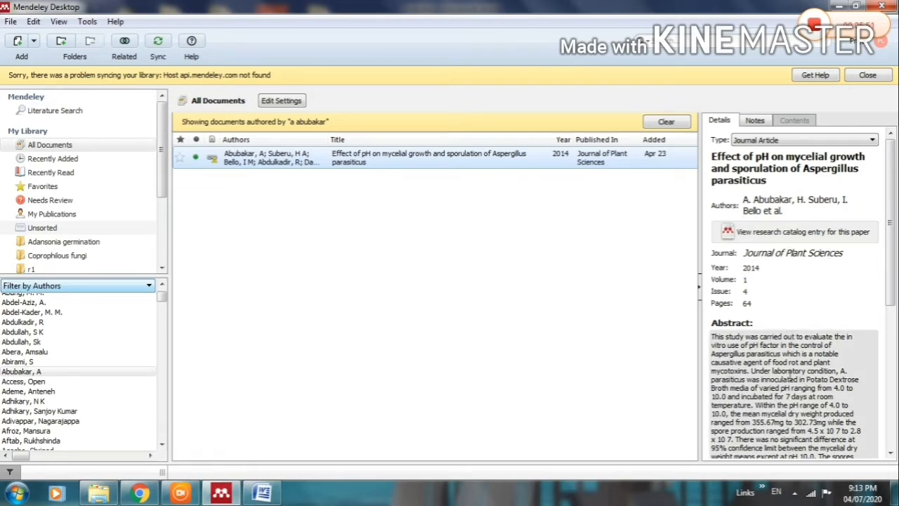
{"action": "scroll", "coordinate": [790, 376], "scroll_direction": "down", "scroll_amount": 8}
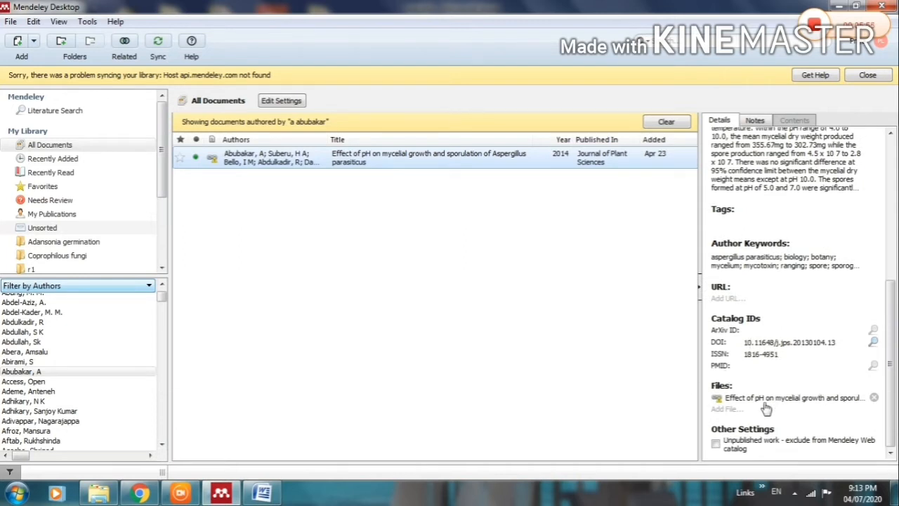
{"action": "scroll", "coordinate": [772, 404], "scroll_direction": "up", "scroll_amount": 8}
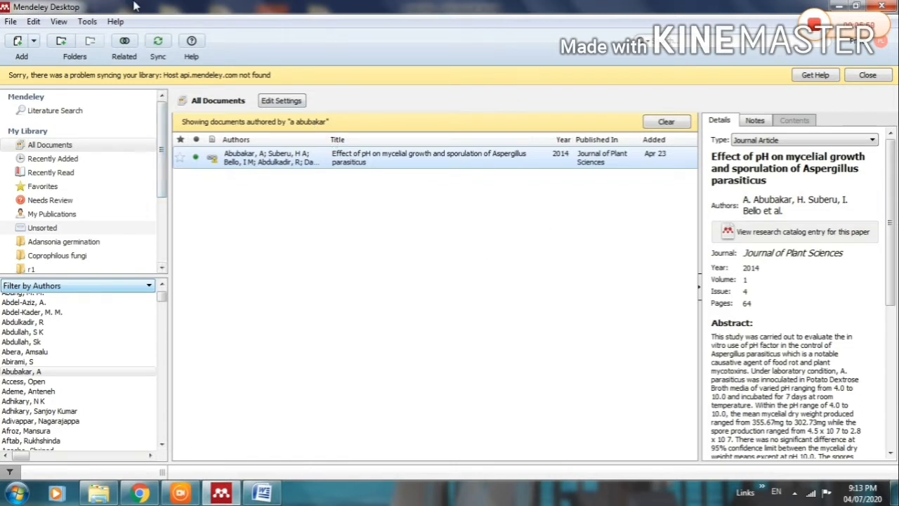
Check the author filter in the Recently Added and Recently Read collections, and reset All Documents to show all authors
{"action": "left_click", "coordinate": [134, 146]}
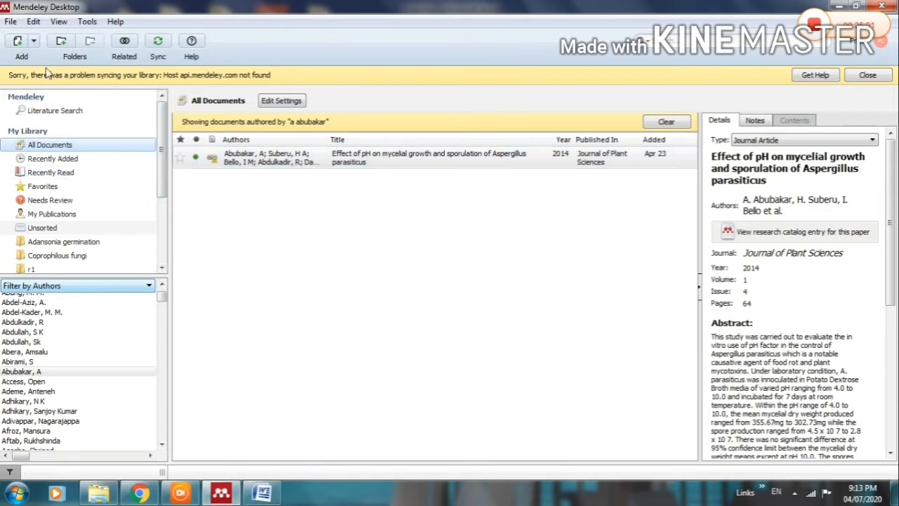
{"action": "left_click", "coordinate": [36, 160]}
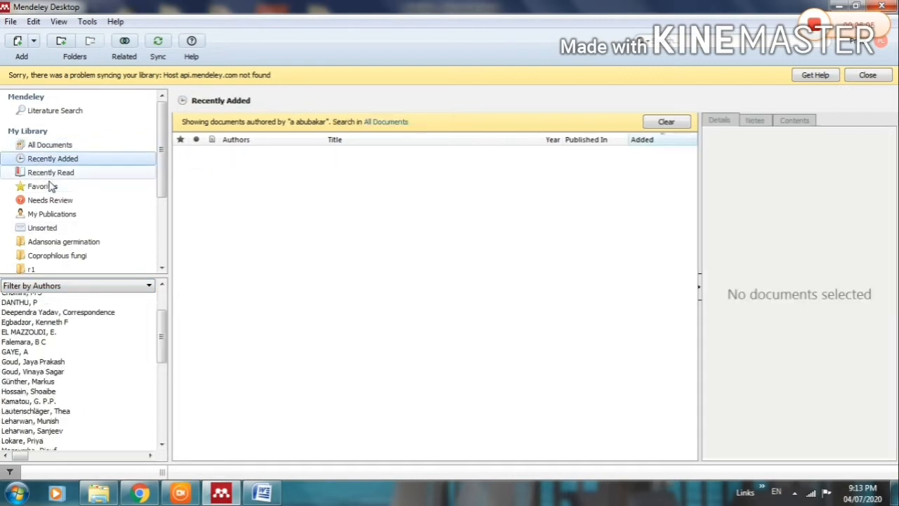
{"action": "left_click", "coordinate": [51, 174]}
{"action": "left_click", "coordinate": [59, 148]}
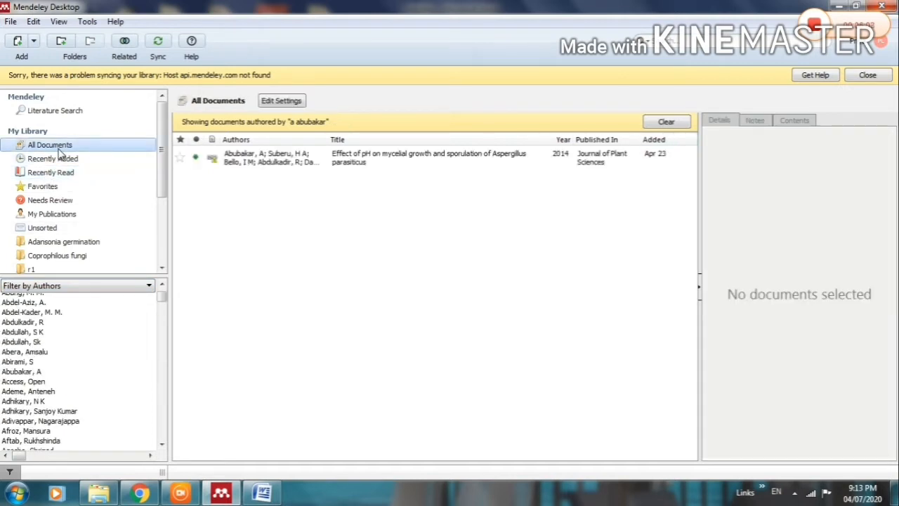
{"action": "scroll", "coordinate": [127, 348], "scroll_direction": "up", "scroll_amount": 2}
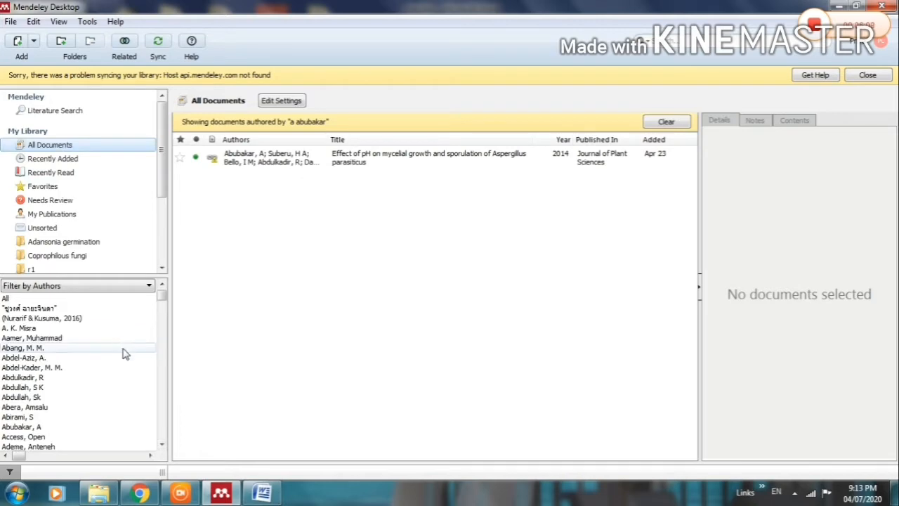
{"action": "left_click", "coordinate": [7, 298]}
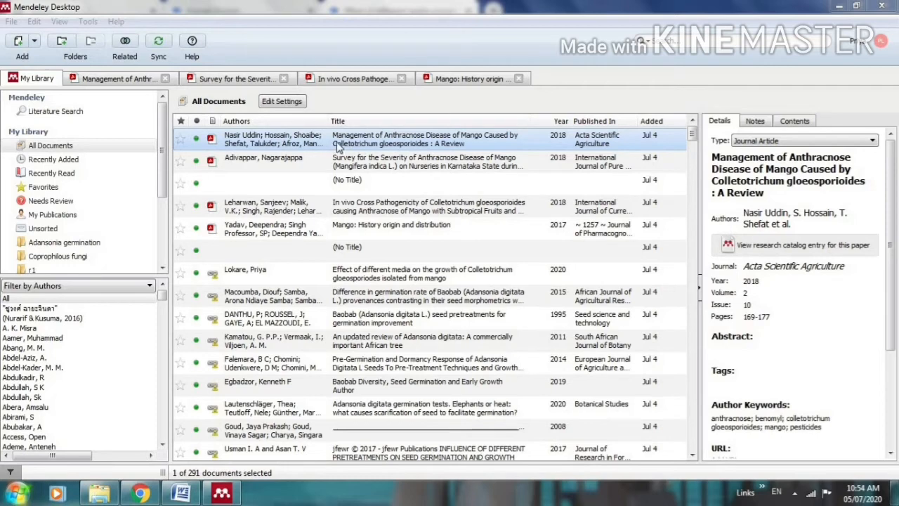
Open the paper "Management of Anthracnose Disease of Mango" and copy the first two sentences of its abstract
{"action": "left_click", "coordinate": [347, 144]}
{"action": "double_click", "coordinate": [348, 144]}
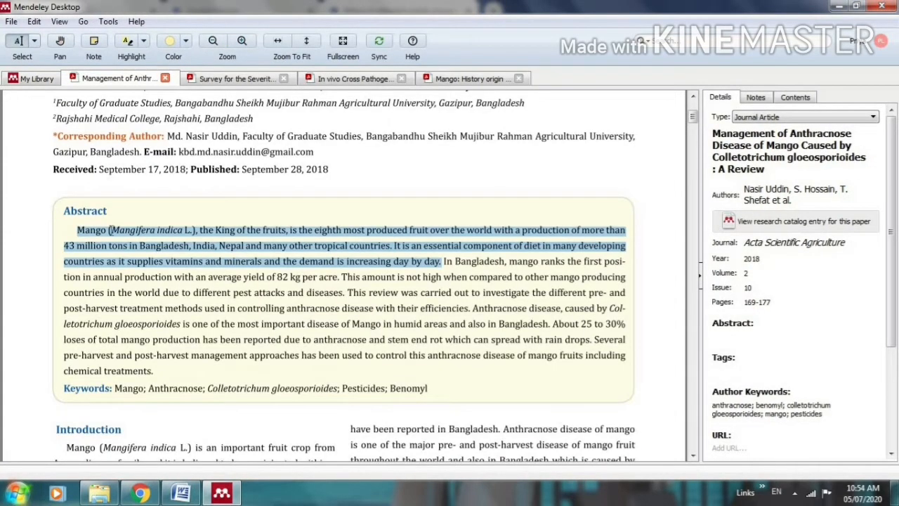
{"action": "right_click", "coordinate": [298, 241]}
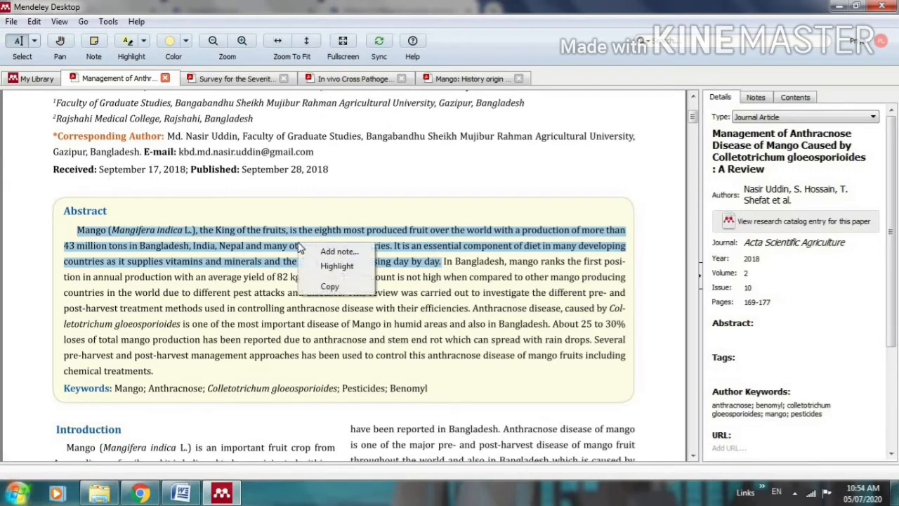
{"action": "left_click", "coordinate": [330, 286]}
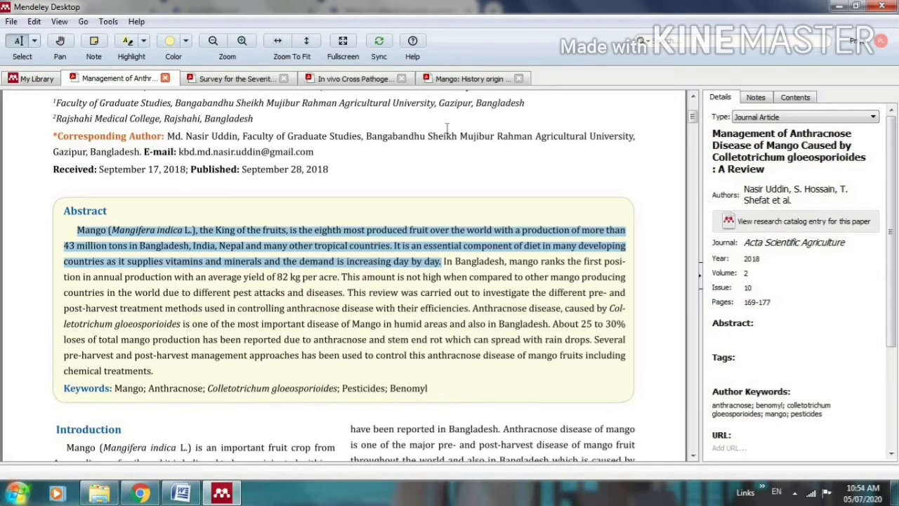
Switch to the mendley document in Microsoft Word, paste the copied abstract text and join its two paragraphs into one
{"action": "mouse_move", "coordinate": [179, 496]}
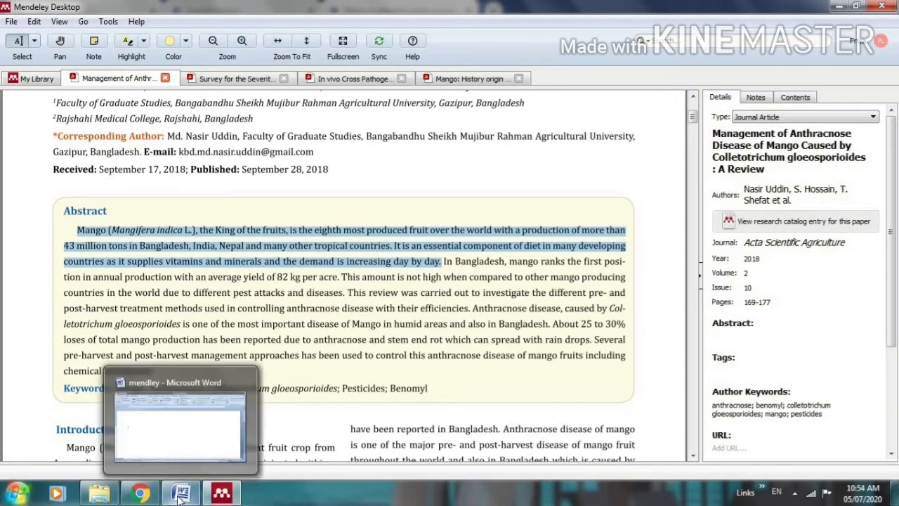
{"action": "left_click", "coordinate": [181, 439]}
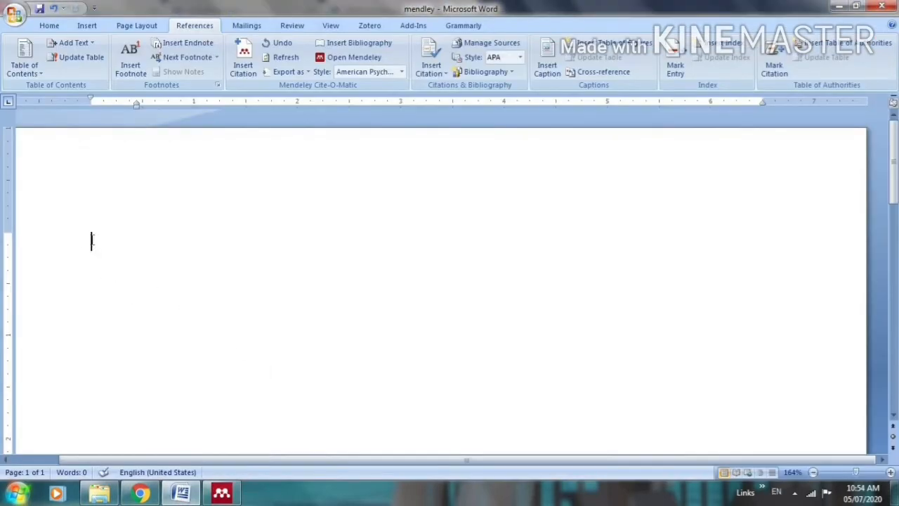
{"action": "right_click", "coordinate": [92, 240]}
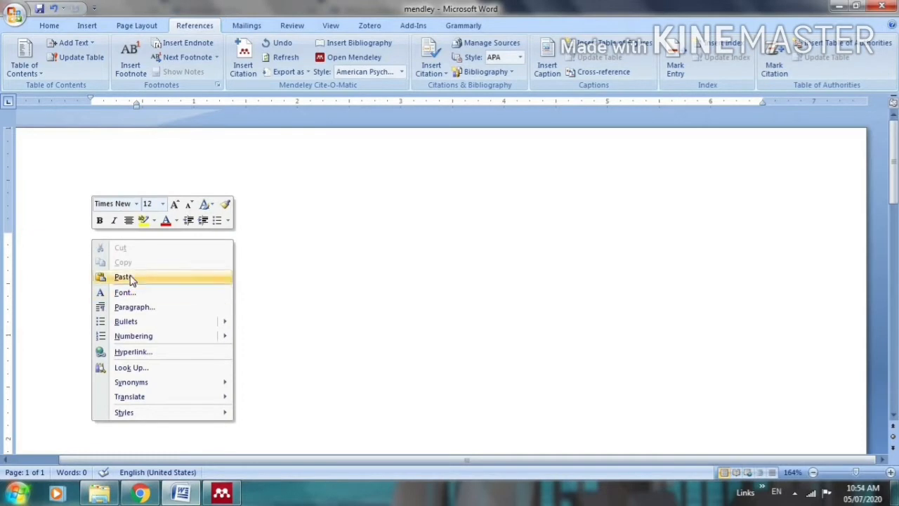
{"action": "left_click", "coordinate": [130, 278]}
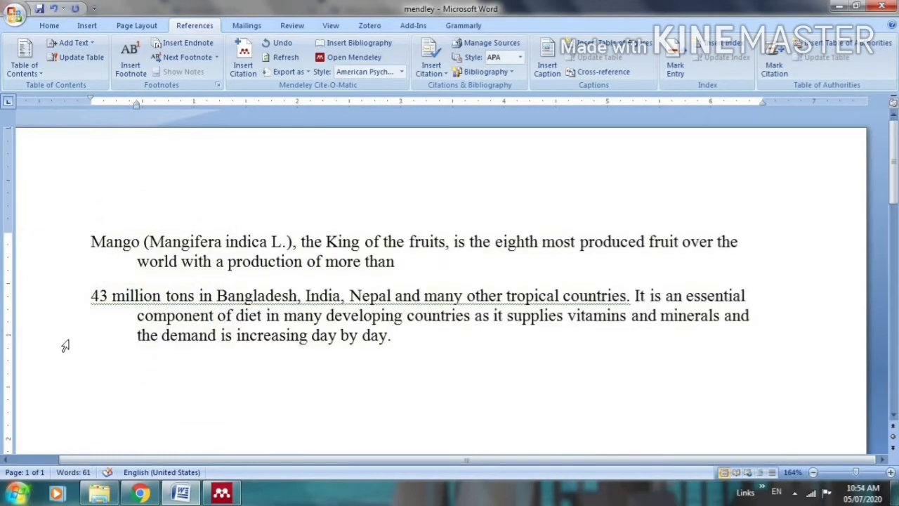
{"action": "left_click", "coordinate": [92, 296]}
{"action": "key", "text": "BackSpace"}
{"action": "key", "text": "BackSpace"}
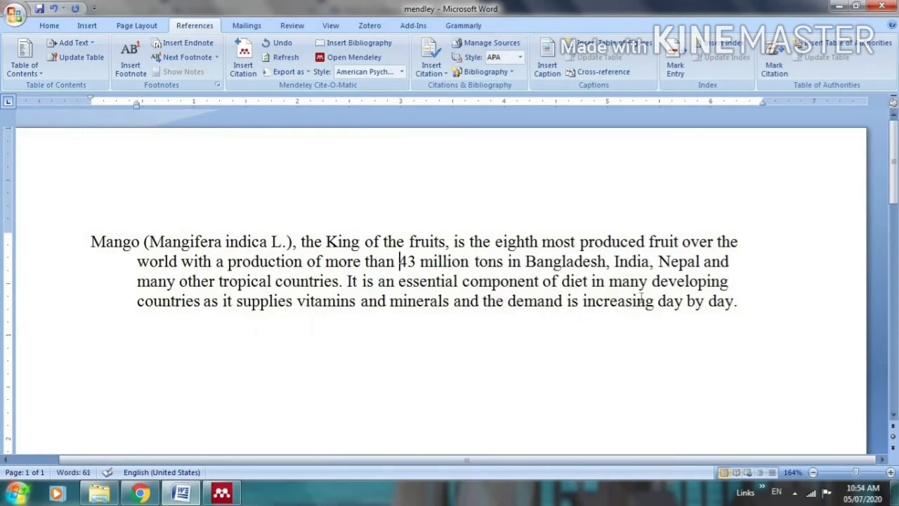
Insert a Mendeley citation of "Management of Anthracnose Disease of Mango" at the paragraph's end, with the closing period after the citation
{"action": "left_click", "coordinate": [754, 307]}
{"action": "key", "text": "BackSpace"}
{"action": "left_click", "coordinate": [244, 66]}
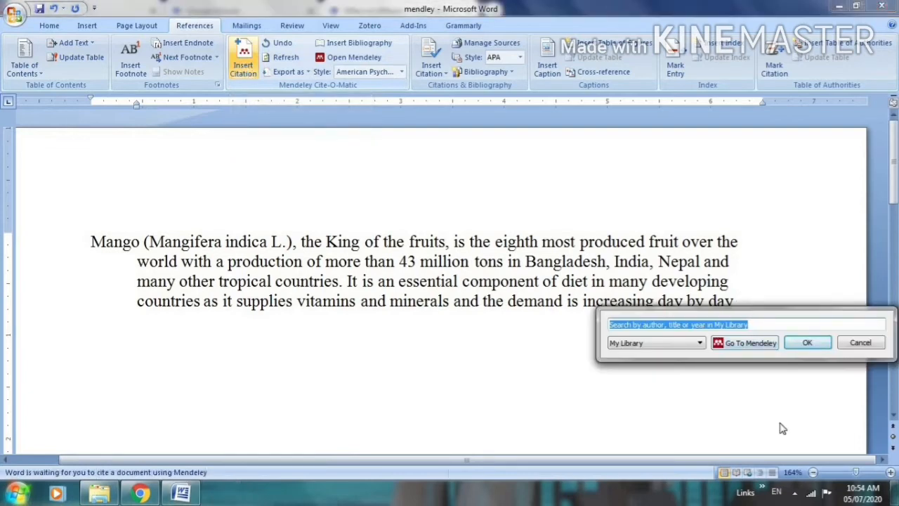
{"action": "left_click", "coordinate": [755, 324]}
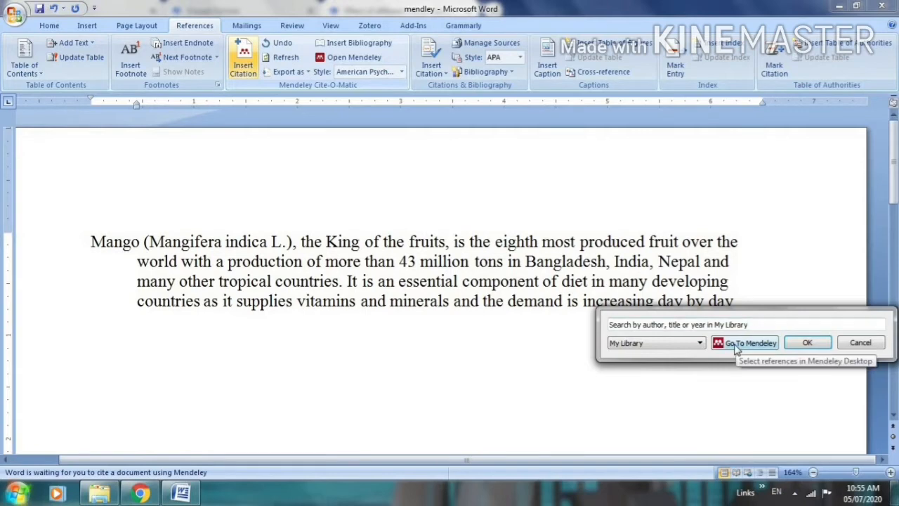
{"action": "left_click", "coordinate": [745, 343]}
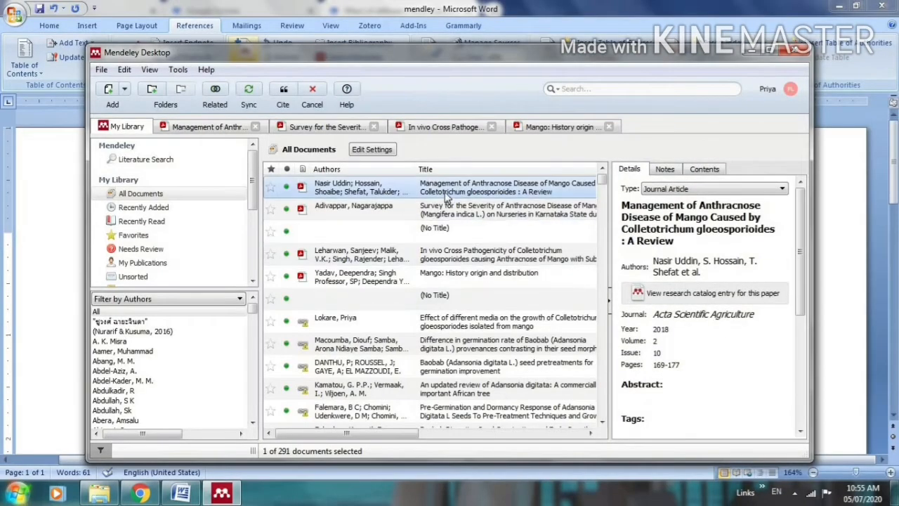
{"action": "left_click", "coordinate": [449, 194]}
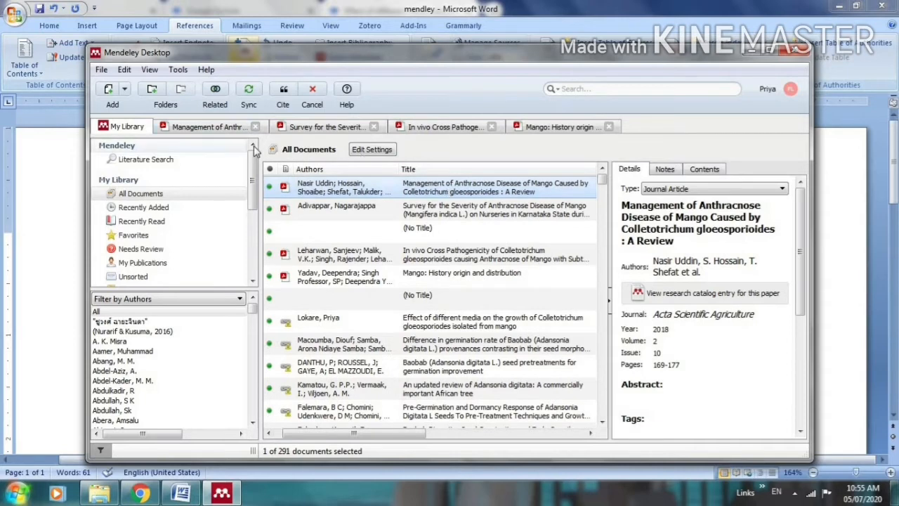
{"action": "left_click", "coordinate": [282, 93]}
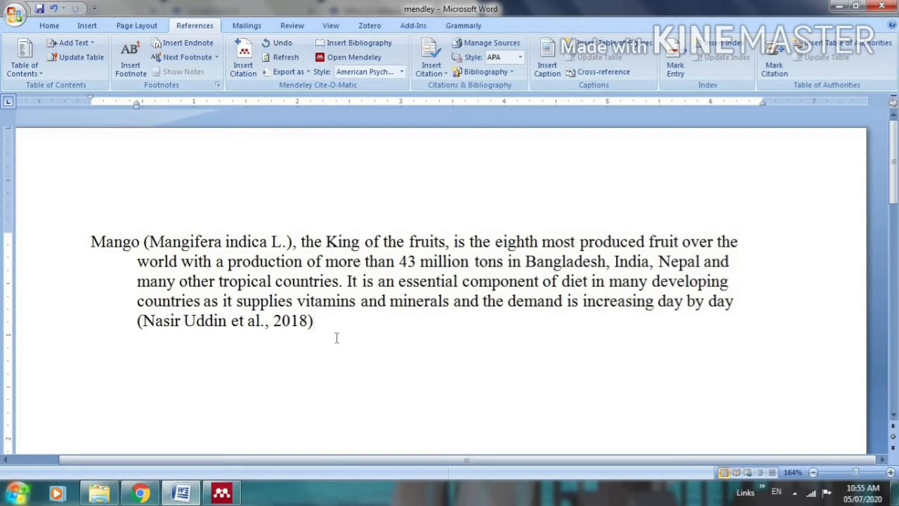
{"action": "type", "text": "."}
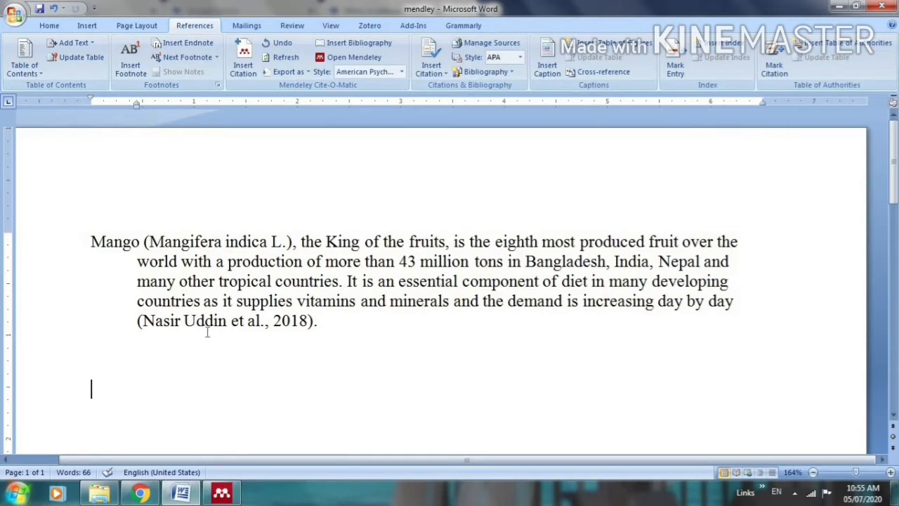
Switch back to Mendeley Desktop and open the paper "Survey for the Severity of Anthracnose Disease of Mango"
{"action": "scroll", "coordinate": [218, 319], "scroll_direction": "down", "scroll_amount": 1}
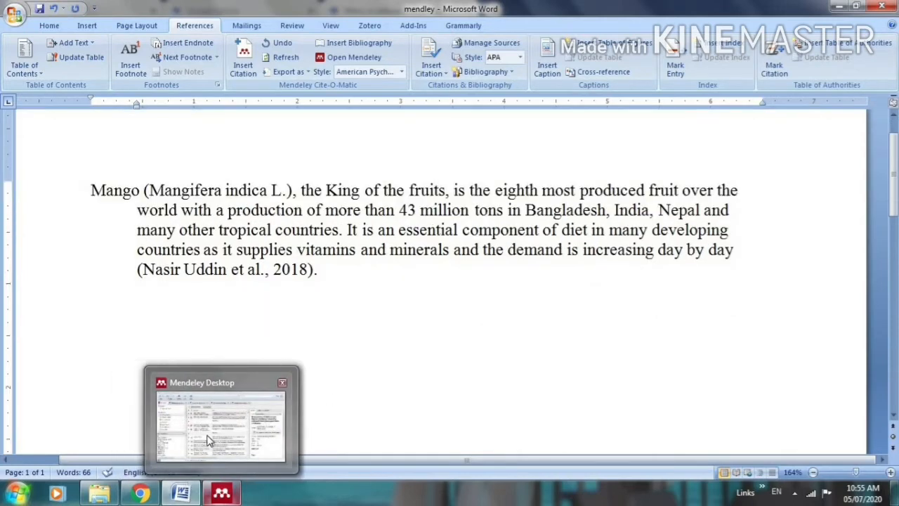
{"action": "left_click", "coordinate": [221, 494]}
{"action": "left_click", "coordinate": [348, 210]}
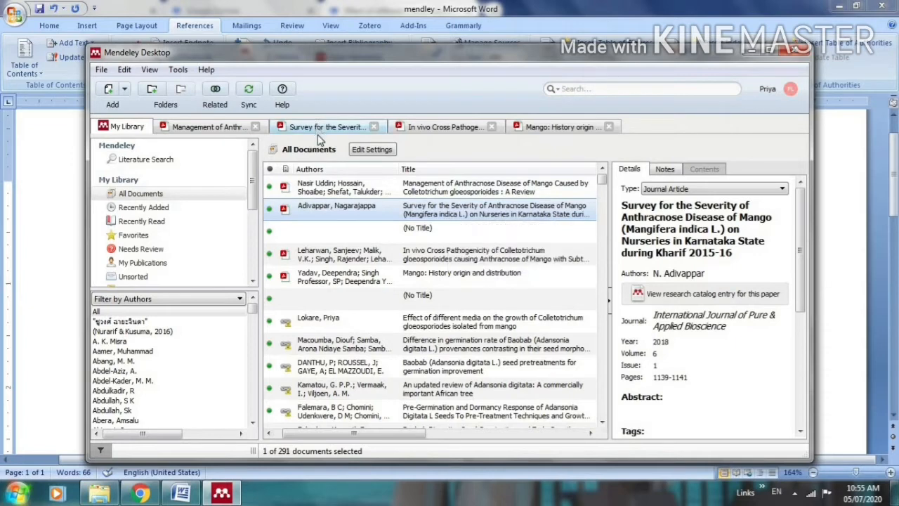
{"action": "double_click", "coordinate": [424, 219]}
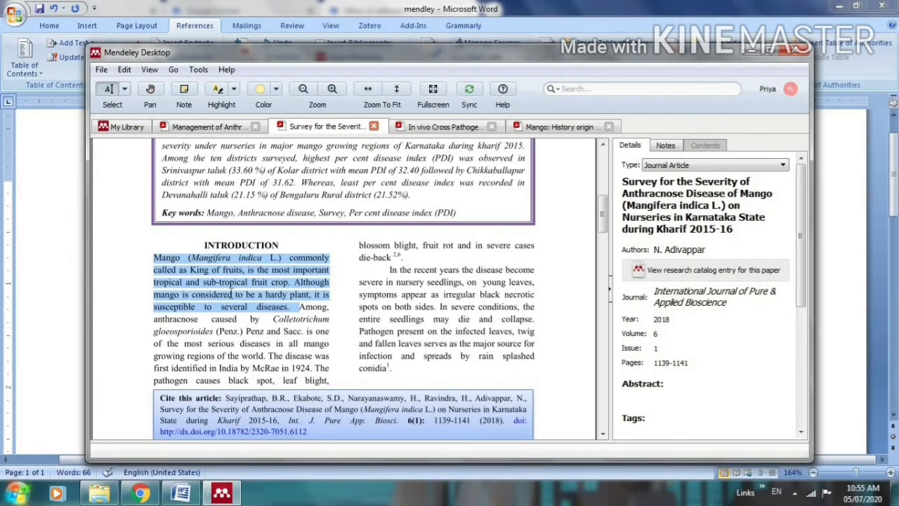
{"action": "left_click", "coordinate": [326, 312]}
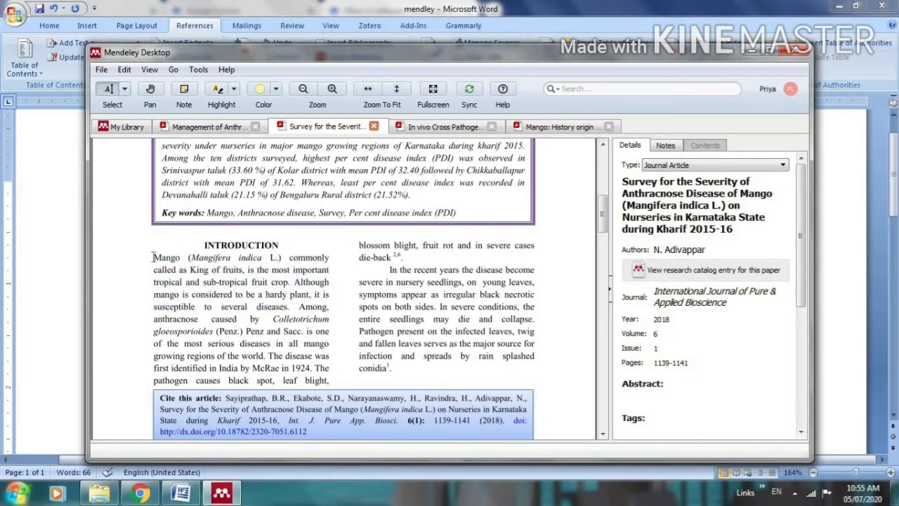
{"action": "left_click_drag", "start_coordinate": [153, 257], "coordinate": [208, 290]}
{"action": "left_click_drag", "start_coordinate": [260, 321], "coordinate": [178, 318]}
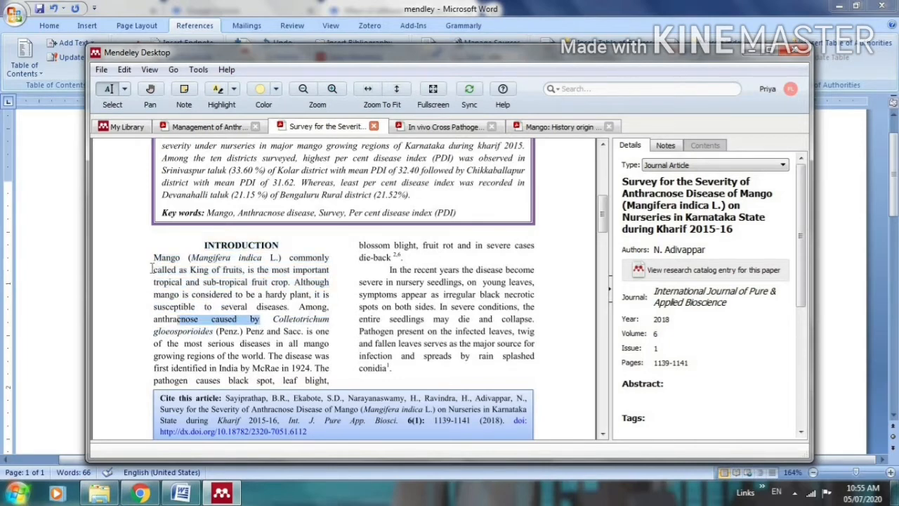
{"action": "left_click_drag", "start_coordinate": [151, 266], "coordinate": [158, 282]}
{"action": "left_click", "coordinate": [133, 267]}
{"action": "left_click", "coordinate": [158, 281]}
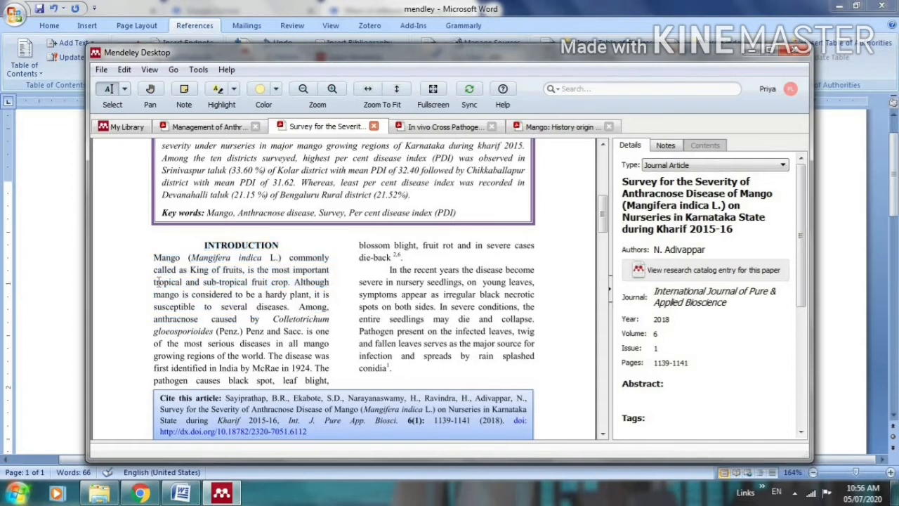
Copy the first two sentences of the paper's introduction together with the INTRODUCTION heading
{"action": "left_click_drag", "start_coordinate": [154, 258], "coordinate": [286, 307]}
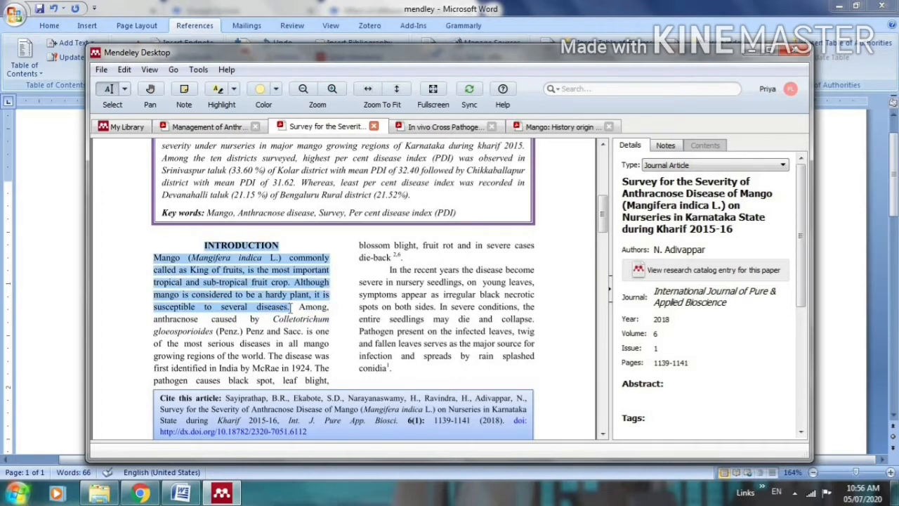
{"action": "right_click", "coordinate": [230, 294]}
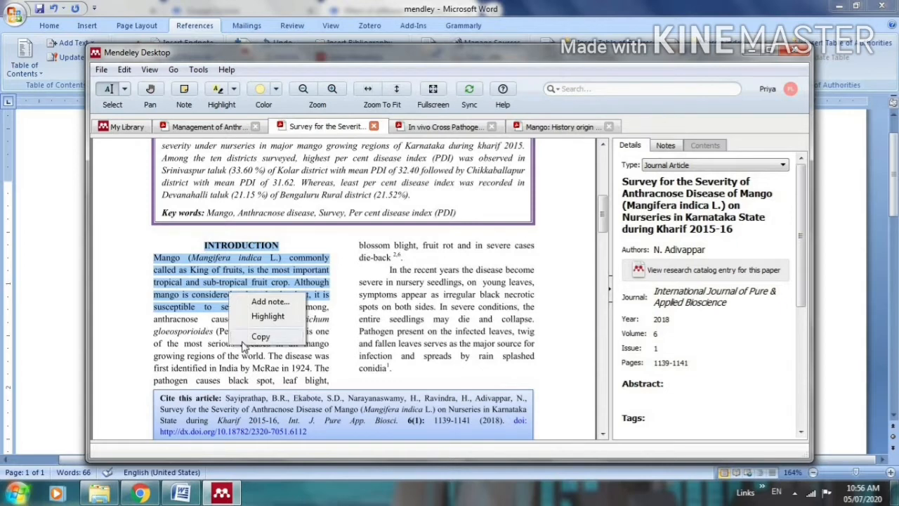
{"action": "left_click", "coordinate": [249, 337]}
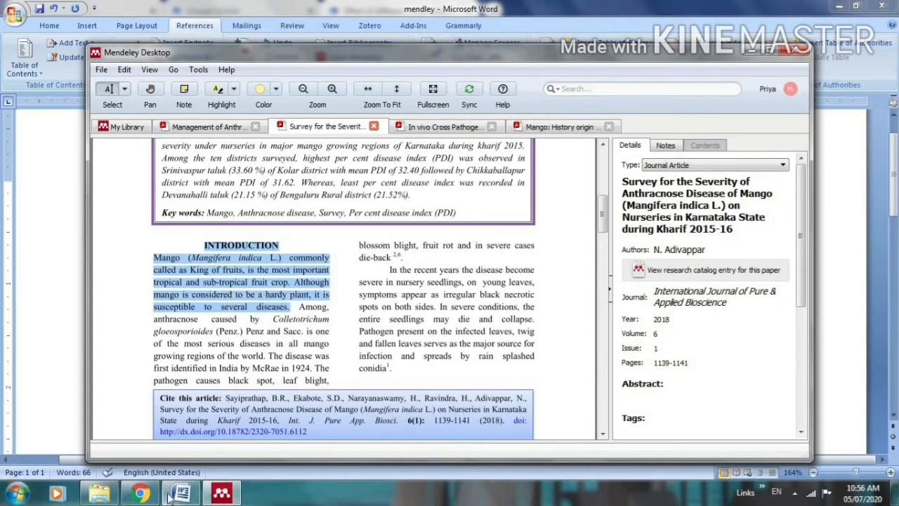
Switch to the mendley document in Microsoft Word and paste the copied introduction text below the first paragraph
{"action": "mouse_move", "coordinate": [181, 493]}
{"action": "left_click", "coordinate": [180, 425]}
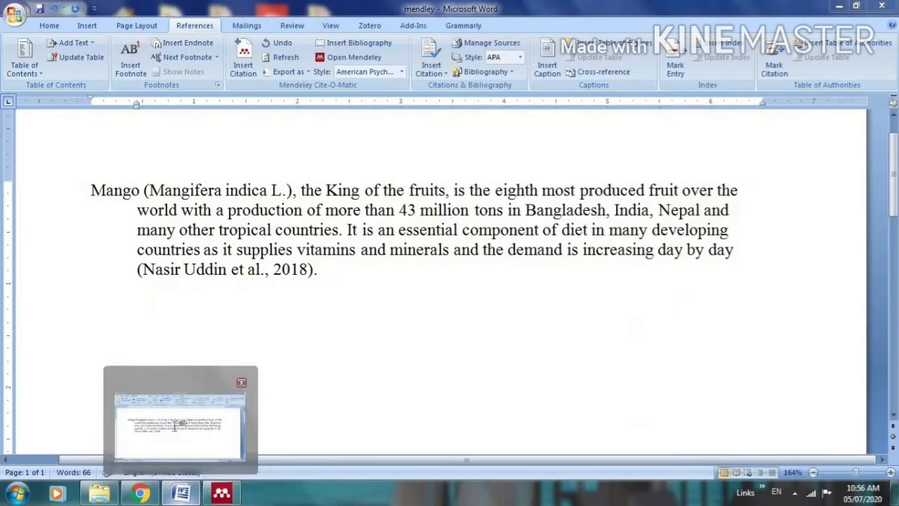
{"action": "right_click", "coordinate": [91, 338]}
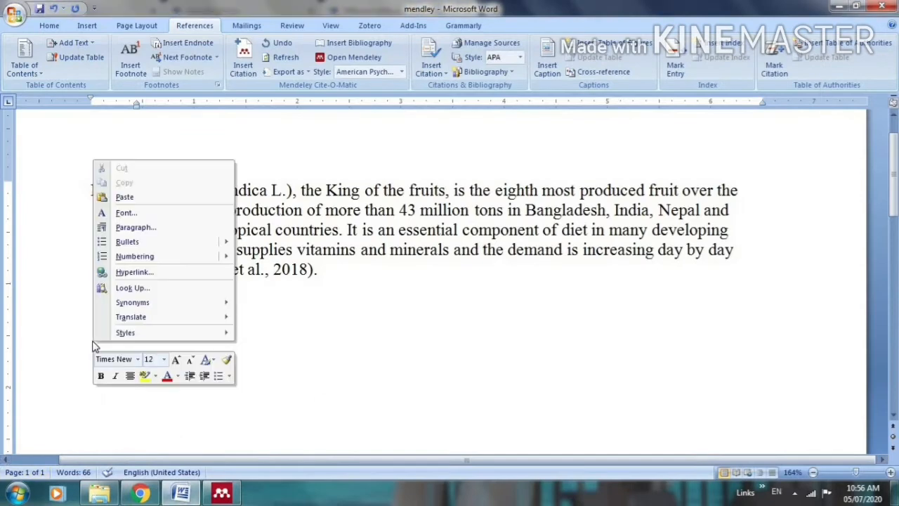
{"action": "left_click", "coordinate": [124, 197]}
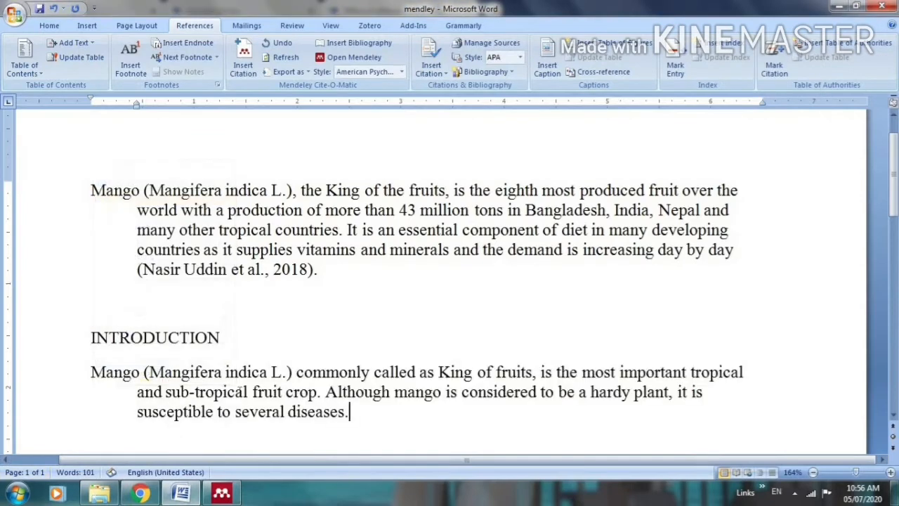
Delete the pasted INTRODUCTION heading above the second mango paragraph
{"action": "left_click", "coordinate": [228, 343]}
{"action": "key", "text": "BackSpace"}
{"action": "key", "text": "BackSpace"}
{"action": "key", "text": "BackSpace"}
{"action": "key", "text": "BackSpace"}
{"action": "key", "text": "BackSpace"}
{"action": "key", "text": "BackSpace"}
{"action": "key", "text": "BackSpace"}
{"action": "key", "text": "BackSpace"}
{"action": "key", "text": "BackSpace"}
{"action": "key", "text": "BackSpace"}
{"action": "key", "text": "BackSpace"}
{"action": "key", "text": "BackSpace"}
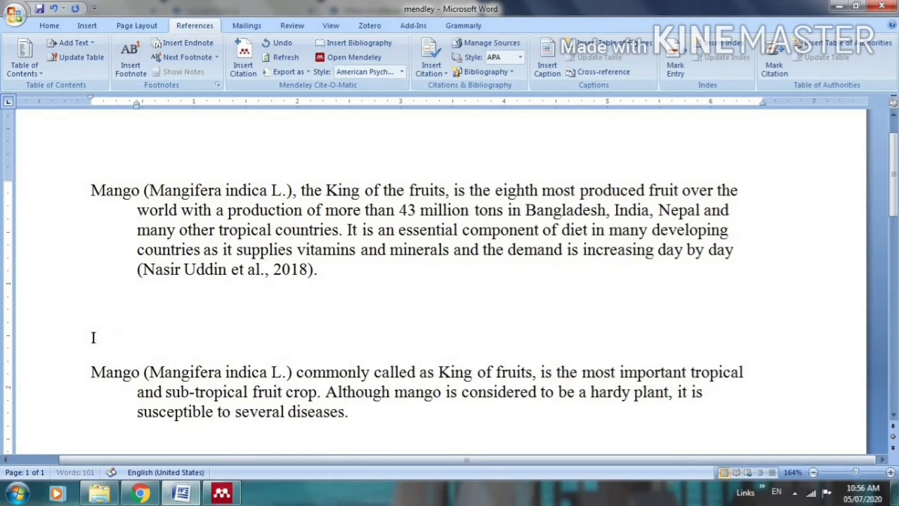
Insert a Mendeley citation of "Survey for the Severity of Anthracnose Disease of Mango" before the second paragraph's text and add an empty paragraph below it
{"action": "key", "text": "Down"}
{"action": "left_click", "coordinate": [245, 74]}
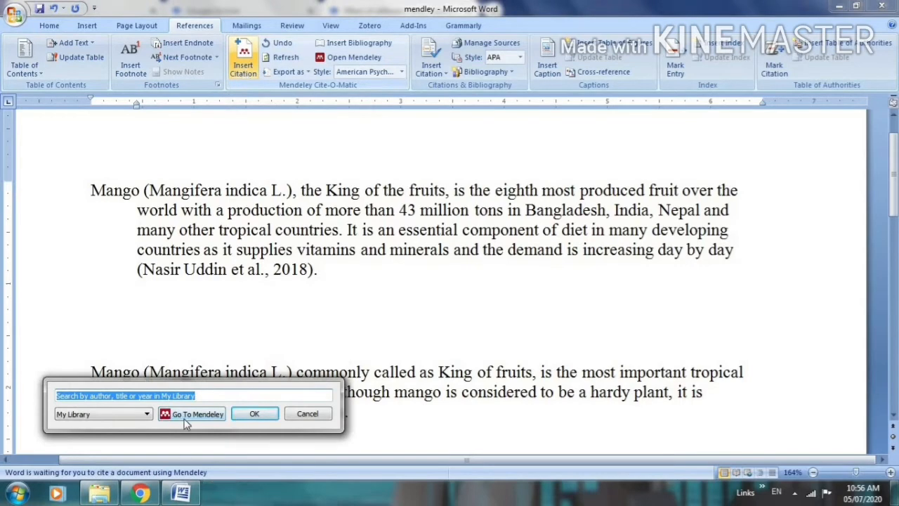
{"action": "left_click", "coordinate": [186, 414]}
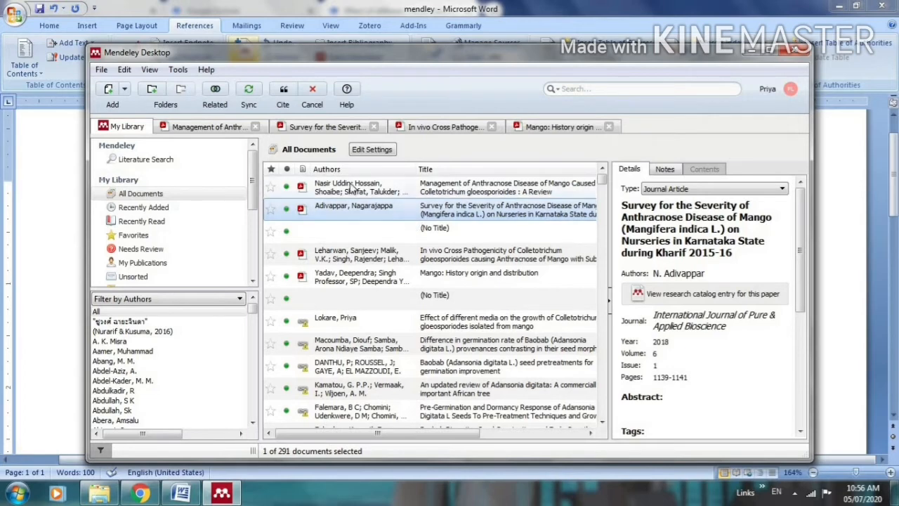
{"action": "left_click", "coordinate": [283, 90]}
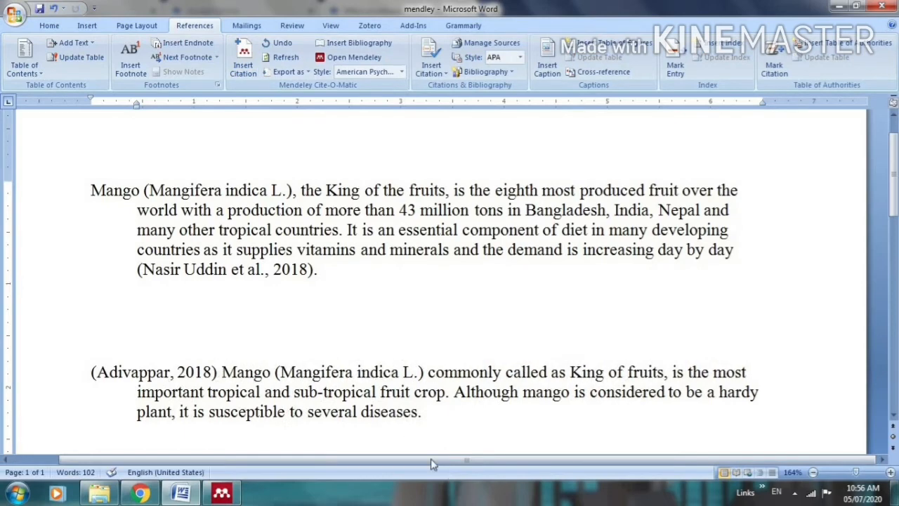
{"action": "left_click", "coordinate": [425, 413]}
{"action": "key", "text": "Return"}
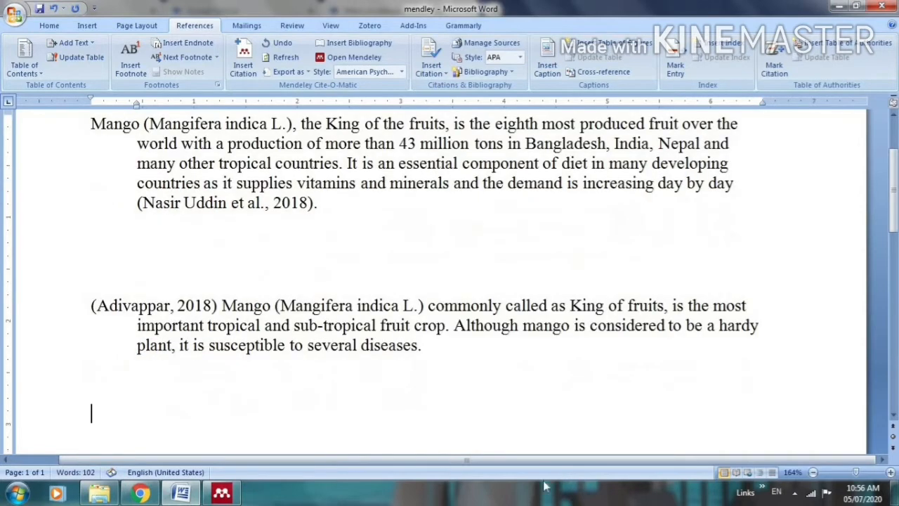
Switch to Mendeley Desktop, open "In vivo Cross Pathogenicity of Colletotrichum gloeosporioides" and copy the first two sentences of its abstract
{"action": "left_click", "coordinate": [214, 495]}
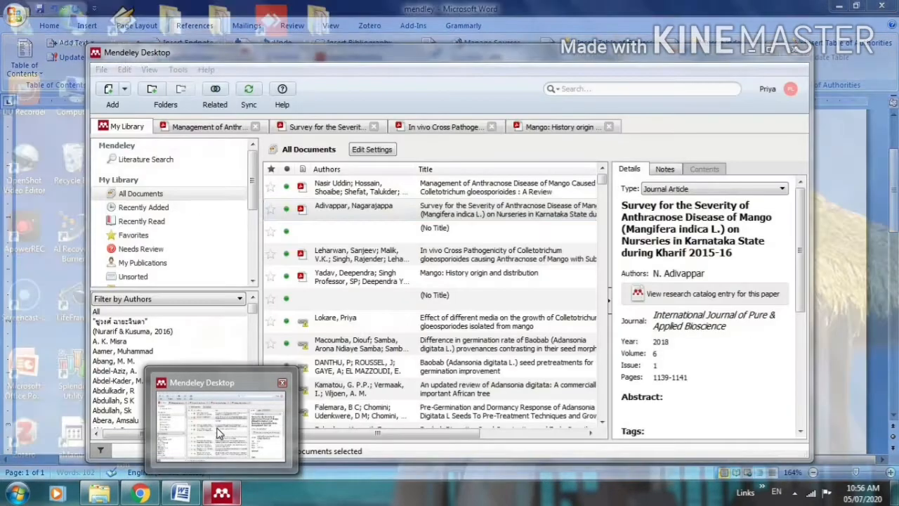
{"action": "left_click", "coordinate": [405, 260]}
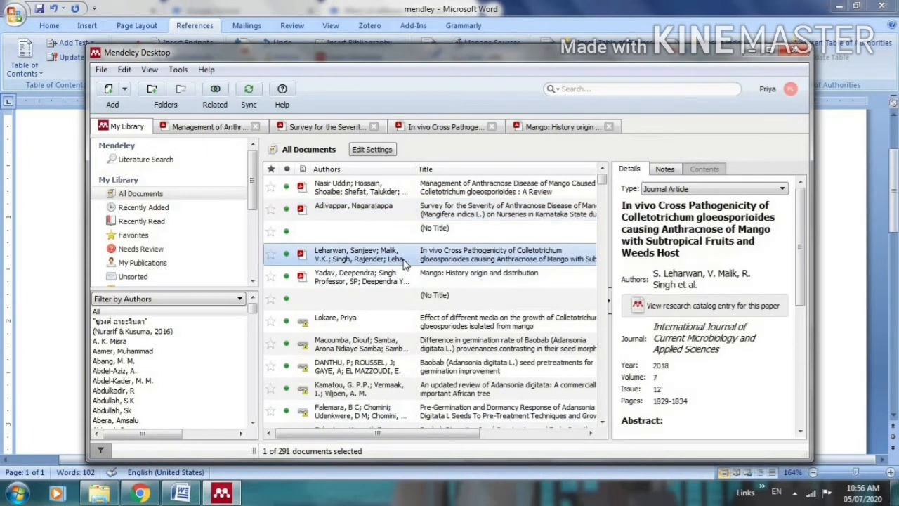
{"action": "double_click", "coordinate": [405, 260]}
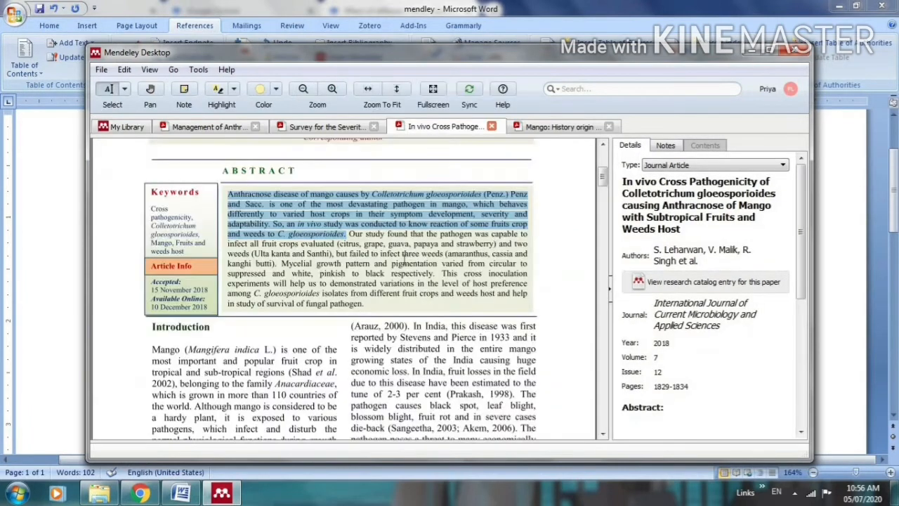
{"action": "right_click", "coordinate": [282, 214]}
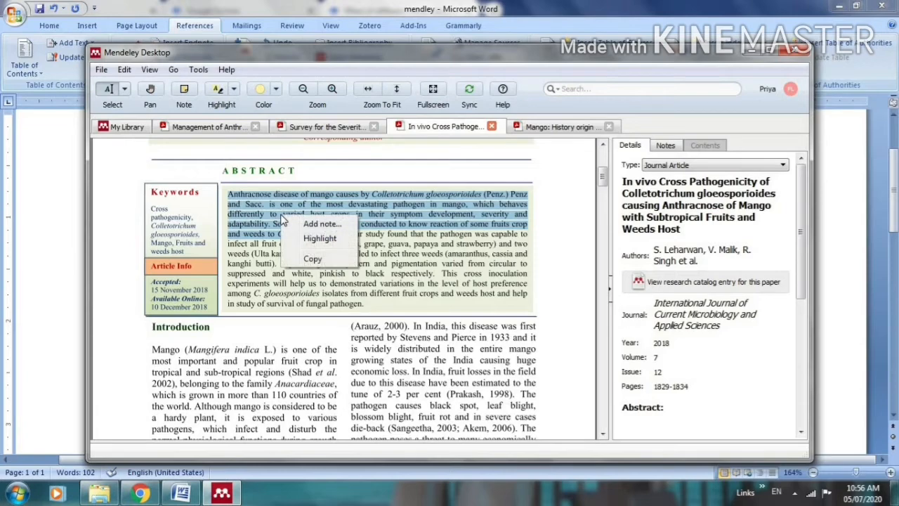
{"action": "left_click", "coordinate": [325, 255]}
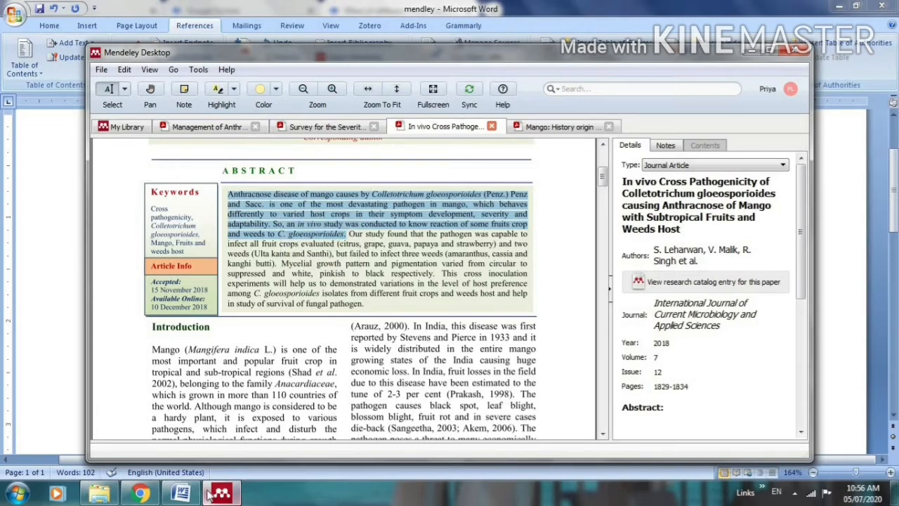
Switch back to the mendley document in Word and paste the copied abstract sentences into the empty last paragraph
{"action": "left_click", "coordinate": [184, 495]}
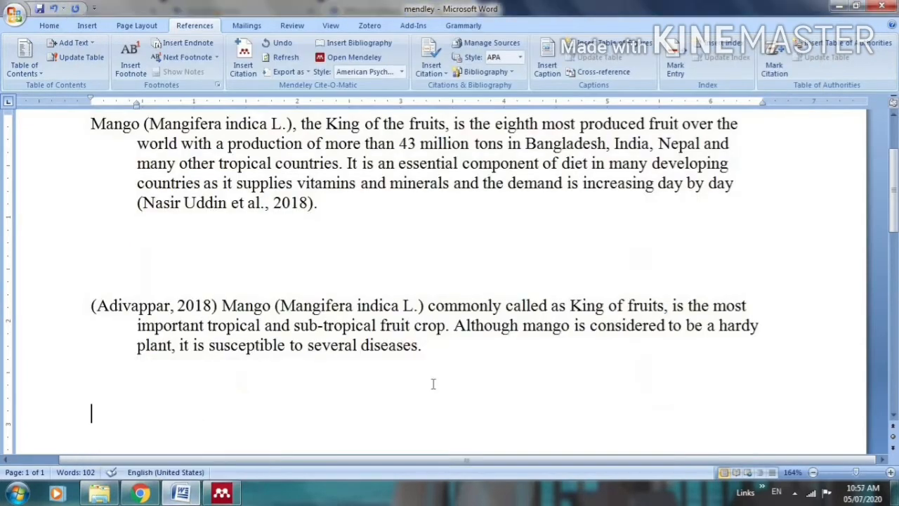
{"action": "right_click", "coordinate": [126, 423]}
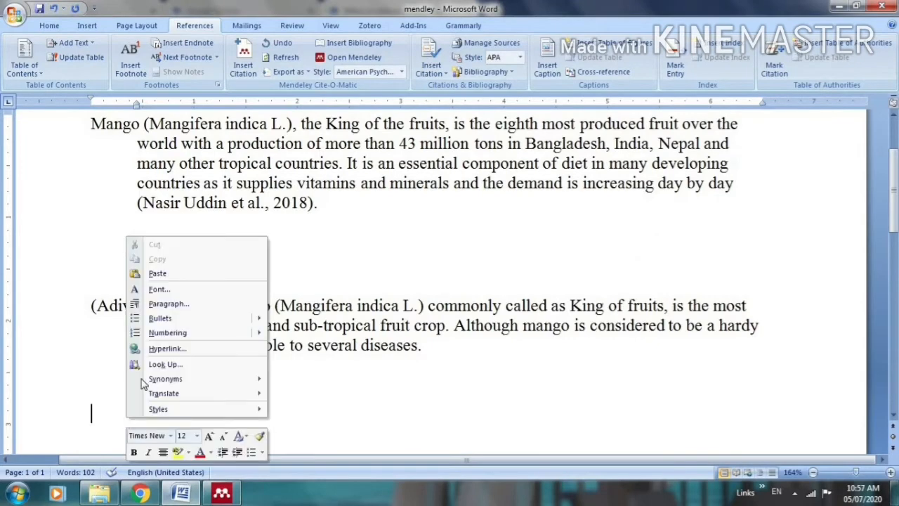
{"action": "left_click", "coordinate": [150, 273]}
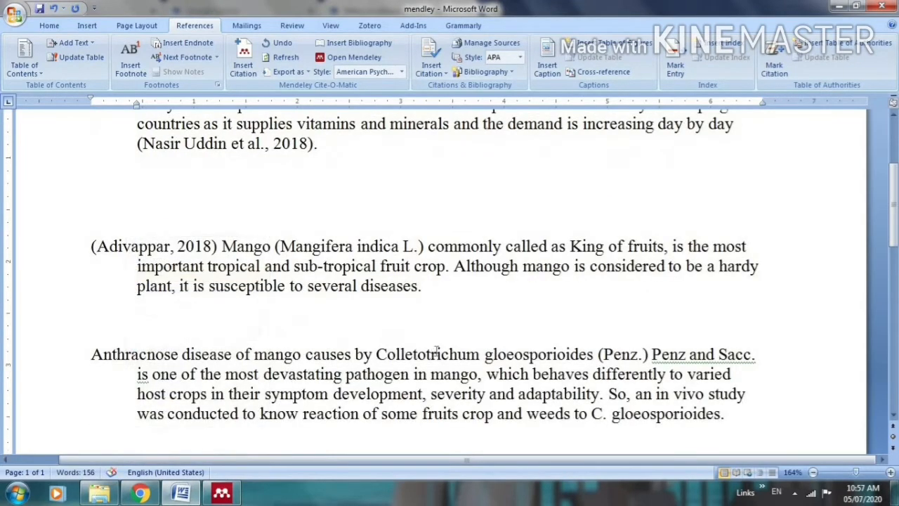
Insert a Mendeley citation of "In vivo Cross Pathogenicity of Colletotrichum gloeosporioides" at the last paragraph's end, with the closing period after the citation
{"action": "key", "text": "BackSpace"}
{"action": "left_click", "coordinate": [244, 66]}
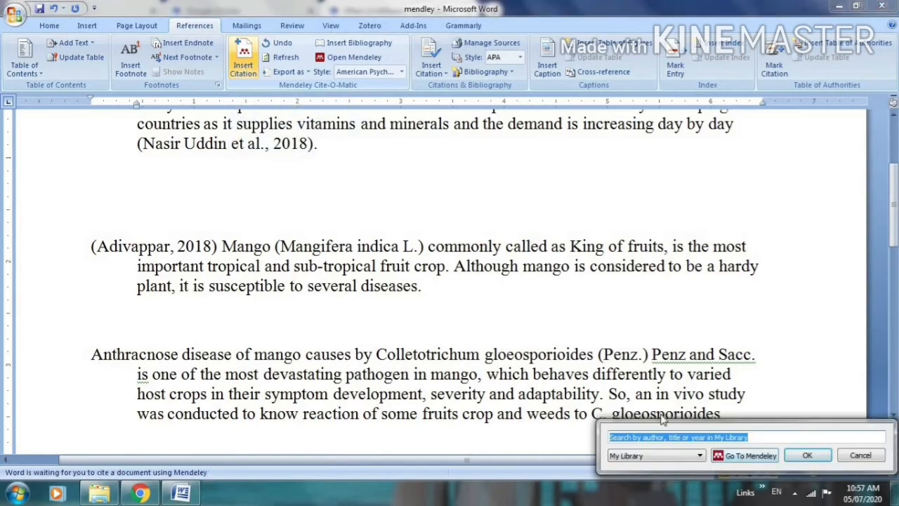
{"action": "left_click", "coordinate": [757, 458]}
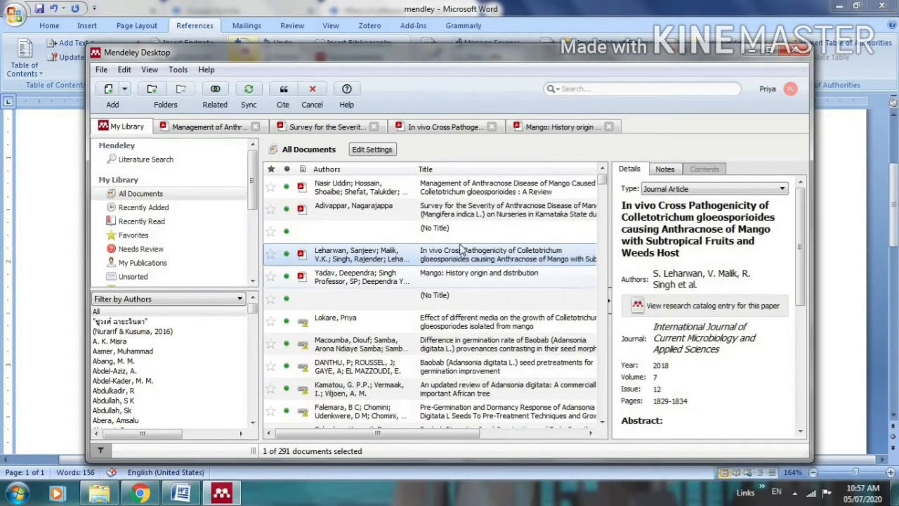
{"action": "left_click", "coordinate": [284, 90]}
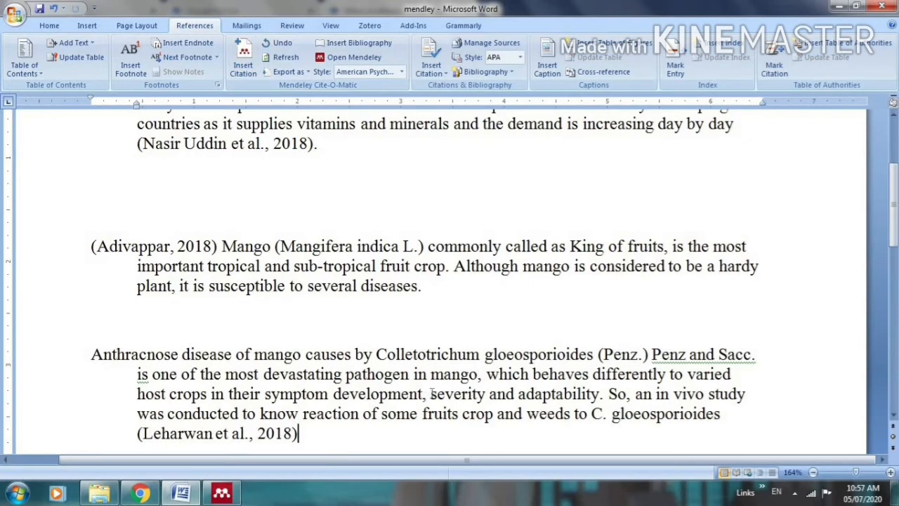
{"action": "type", "text": "."}
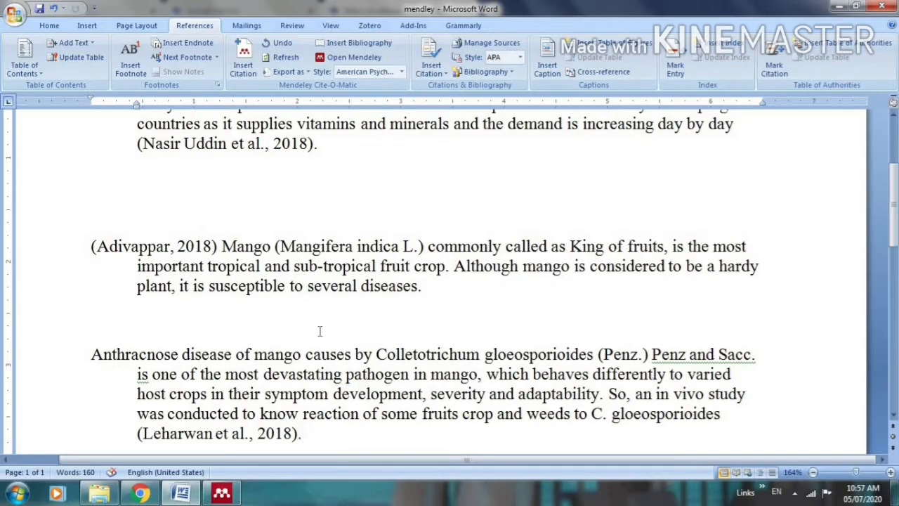
{"action": "scroll", "coordinate": [320, 331], "scroll_direction": "down", "scroll_amount": 2}
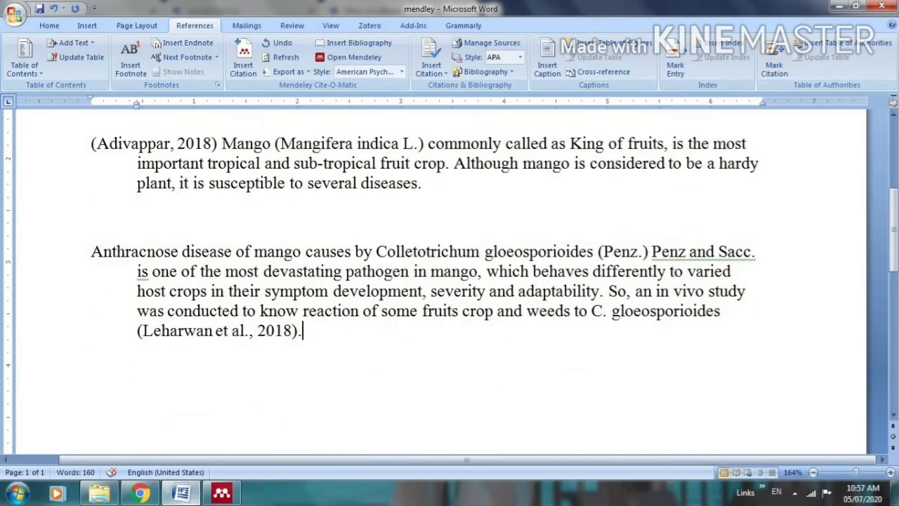
Switch to Mendeley Desktop and look for the MS Word plugin command among its tools
{"action": "mouse_move", "coordinate": [222, 494]}
{"action": "left_click", "coordinate": [230, 426]}
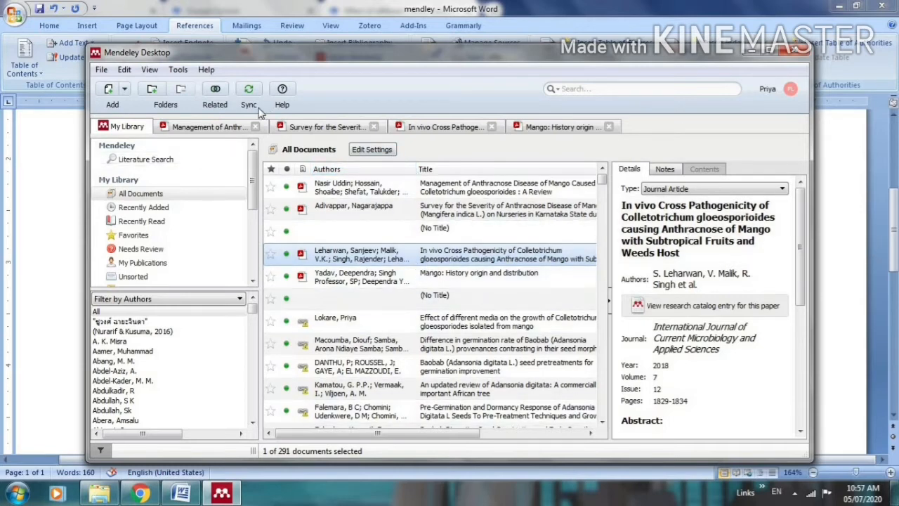
{"action": "left_click", "coordinate": [179, 71]}
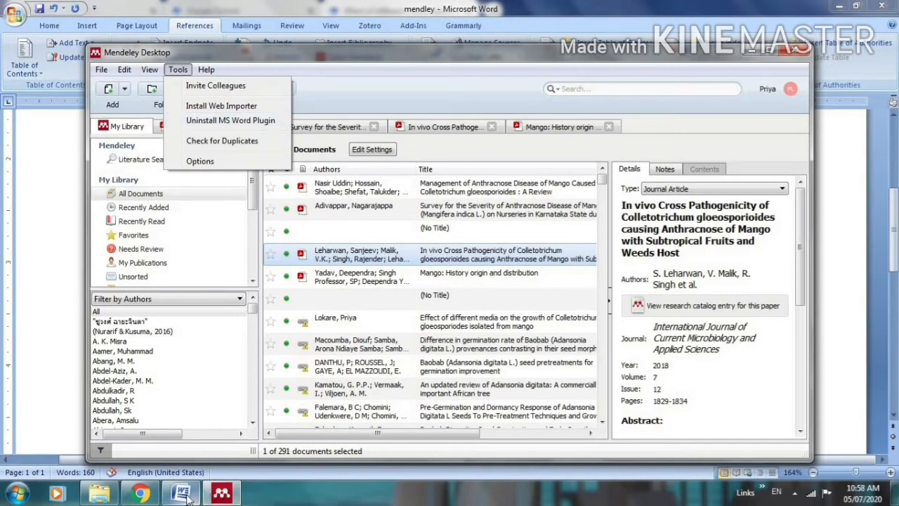
Switch back to the Word document and choose American Psychological Association 7th edition as the Mendeley citation style
{"action": "mouse_move", "coordinate": [198, 493]}
{"action": "left_click", "coordinate": [193, 447]}
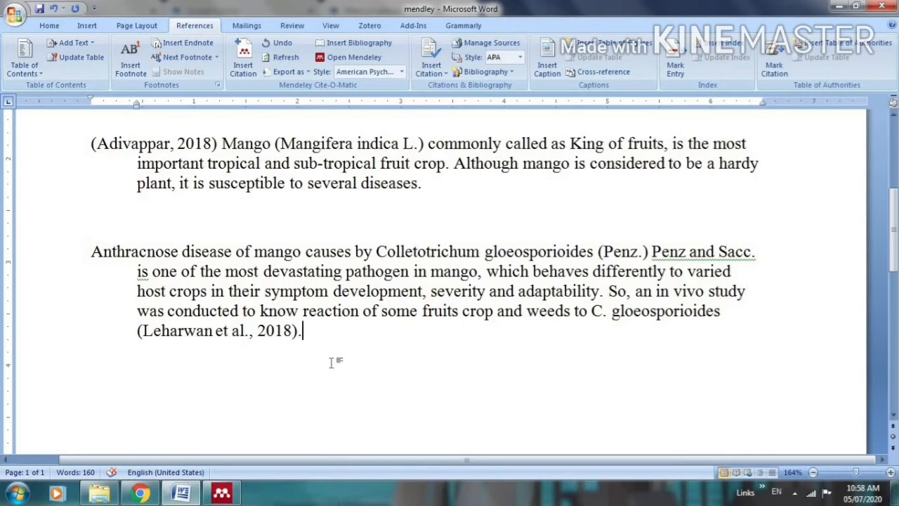
{"action": "left_click", "coordinate": [402, 73]}
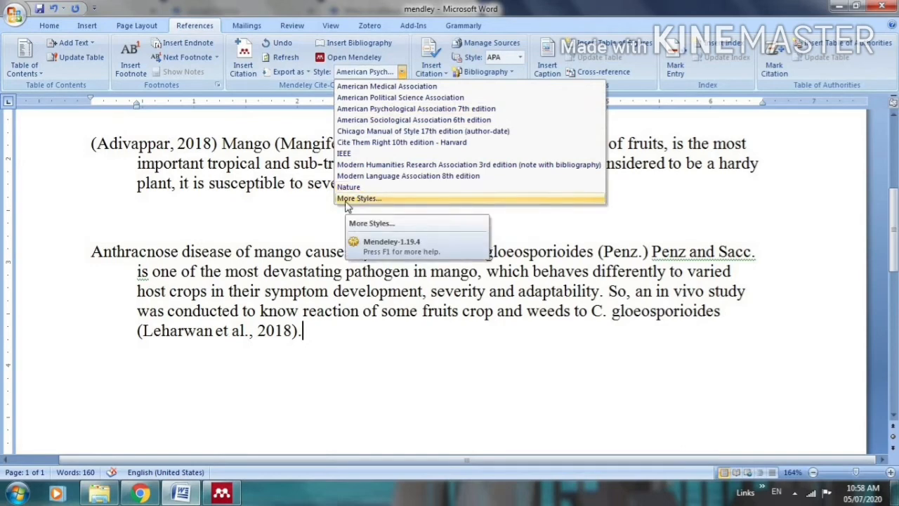
{"action": "left_click", "coordinate": [418, 114]}
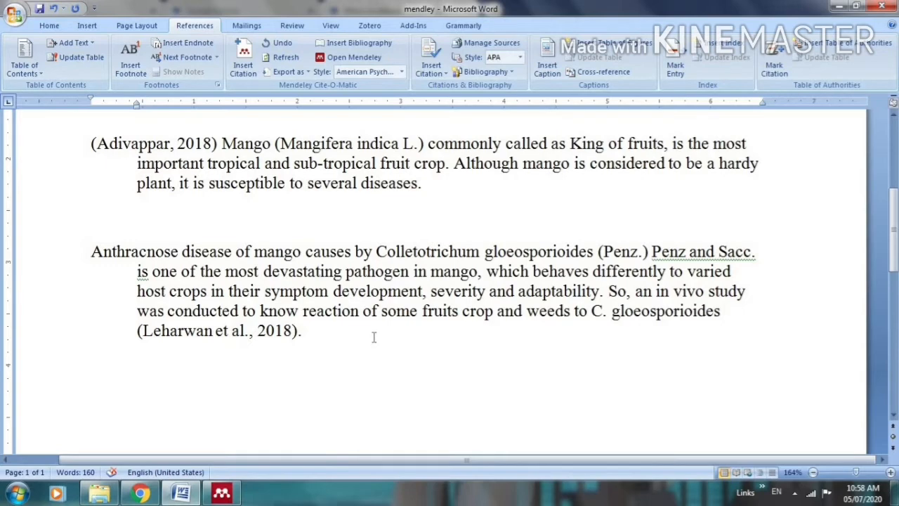
Insert the Mendeley bibliography of the cited papers below the last paragraph and review its entries
{"action": "left_click", "coordinate": [335, 47]}
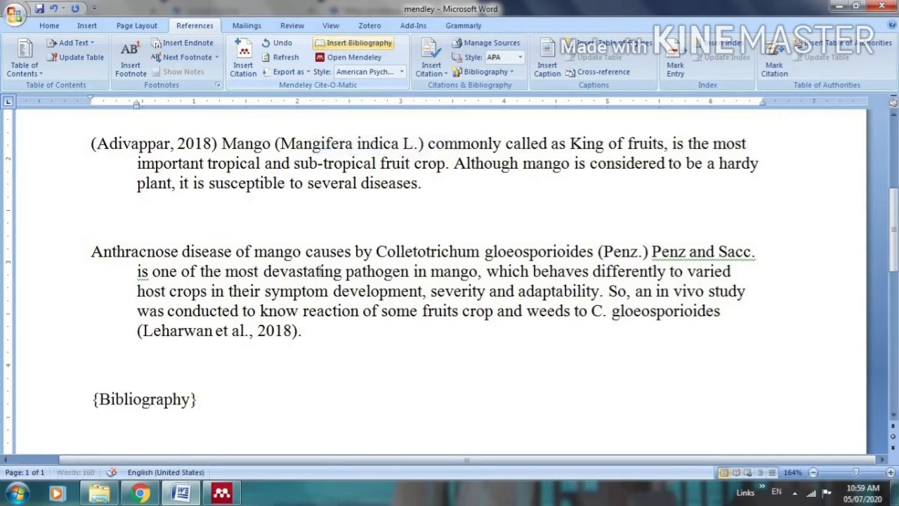
{"action": "scroll", "coordinate": [294, 348], "scroll_direction": "down", "scroll_amount": 3}
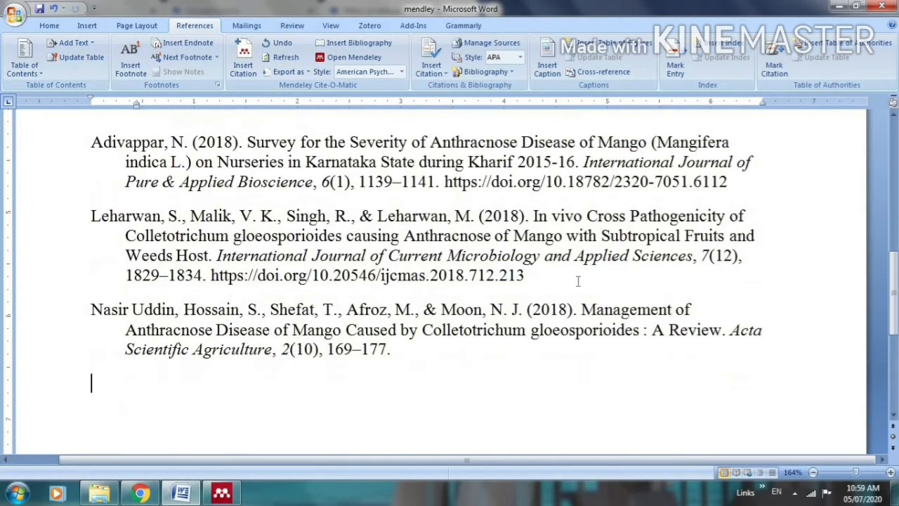
{"action": "scroll", "coordinate": [463, 316], "scroll_direction": "up", "scroll_amount": 1}
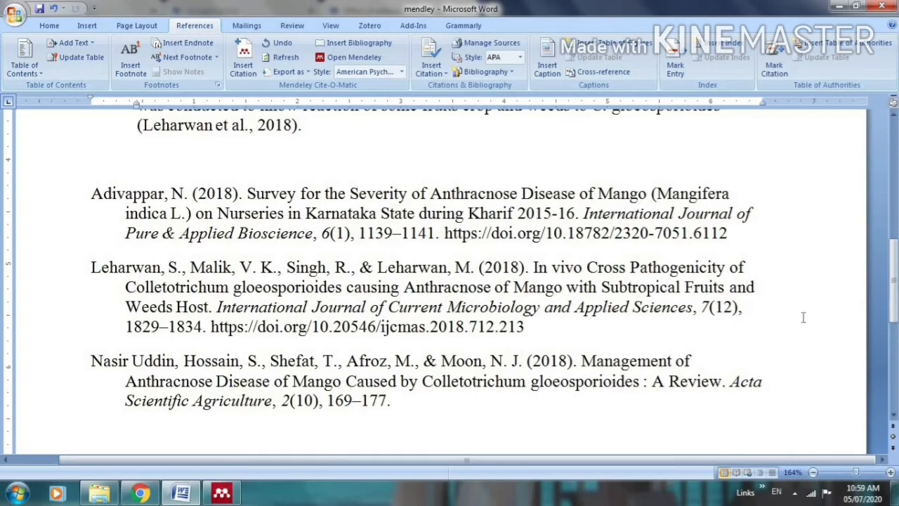
Change the Mendeley citation style to IEEE and review the in-text citations and bibliography
{"action": "scroll", "coordinate": [618, 332], "scroll_direction": "up", "scroll_amount": 10}
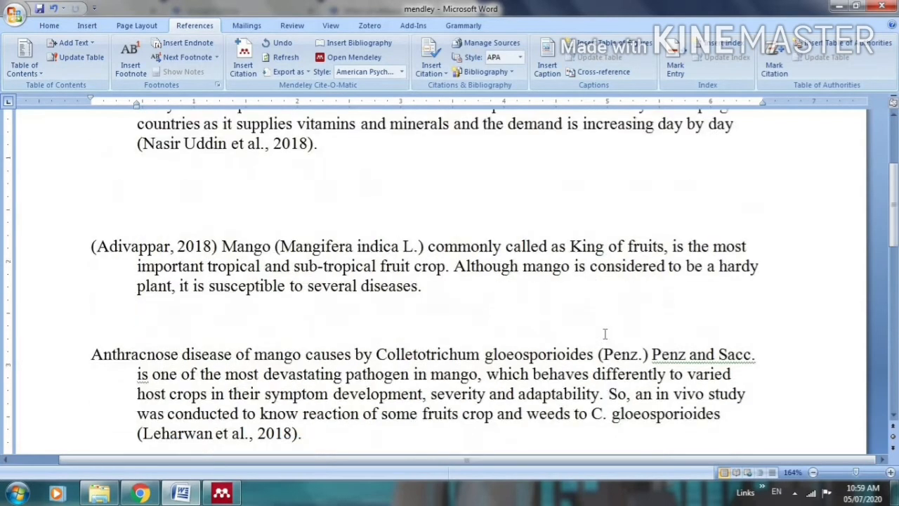
{"action": "scroll", "coordinate": [604, 333], "scroll_direction": "down", "scroll_amount": 1}
{"action": "scroll", "coordinate": [604, 333], "scroll_direction": "down", "scroll_amount": 1}
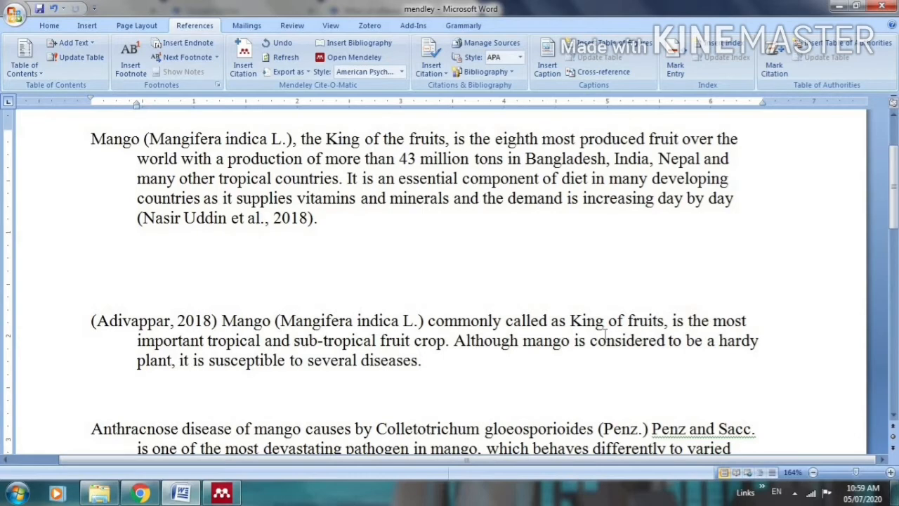
{"action": "left_click", "coordinate": [402, 73]}
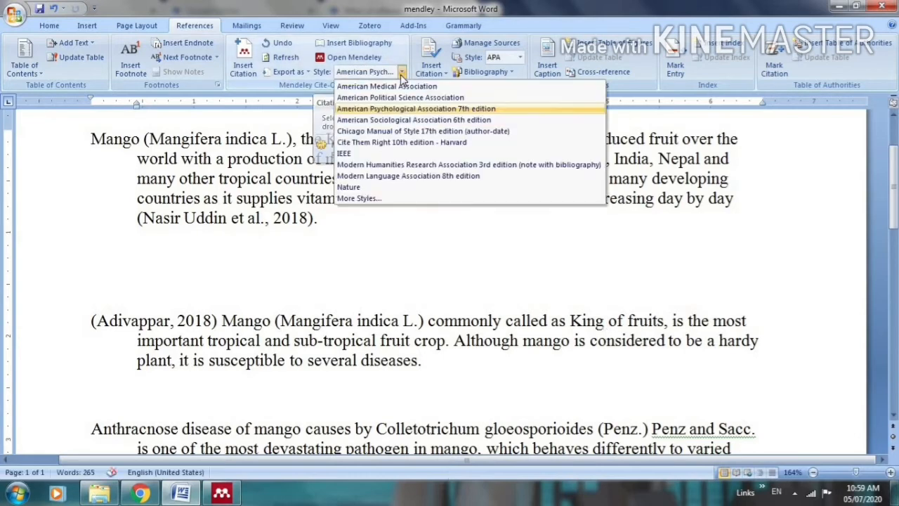
{"action": "left_click", "coordinate": [366, 156]}
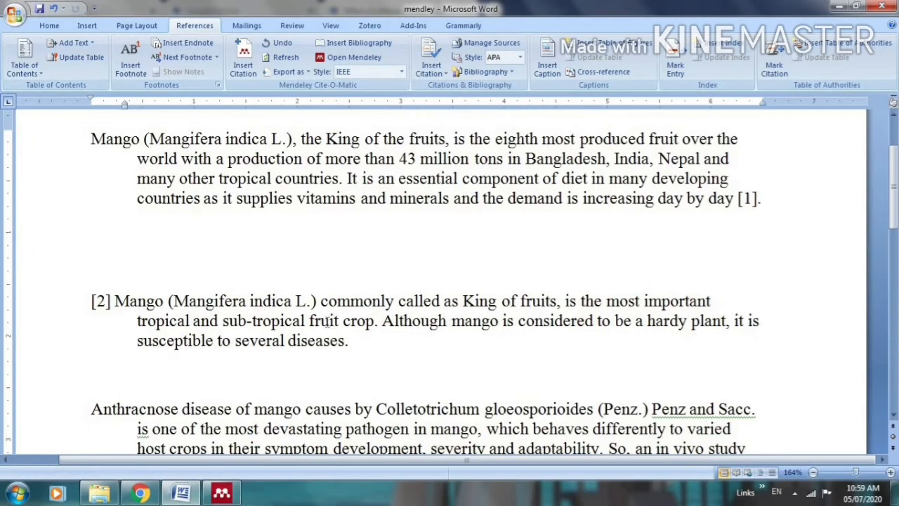
{"action": "scroll", "coordinate": [330, 321], "scroll_direction": "up", "scroll_amount": 2}
{"action": "scroll", "coordinate": [466, 311], "scroll_direction": "down", "scroll_amount": 6}
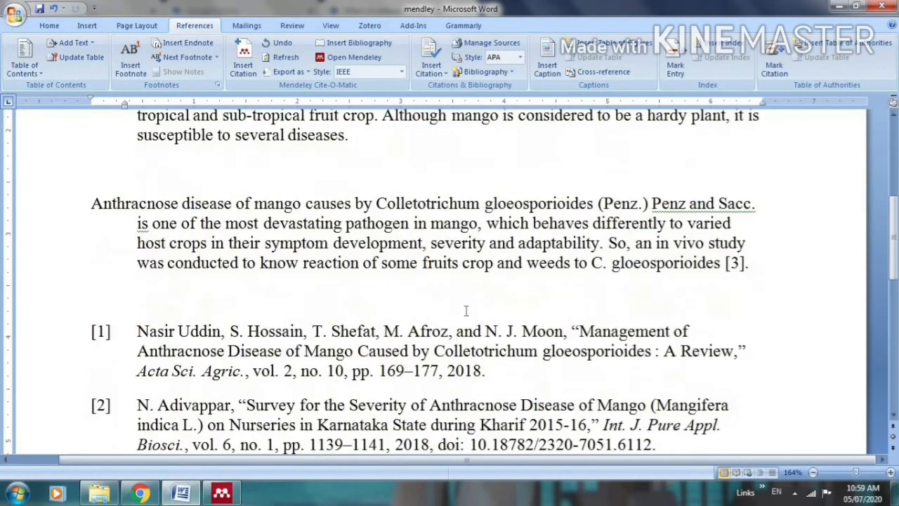
{"action": "scroll", "coordinate": [468, 322], "scroll_direction": "down", "scroll_amount": 3}
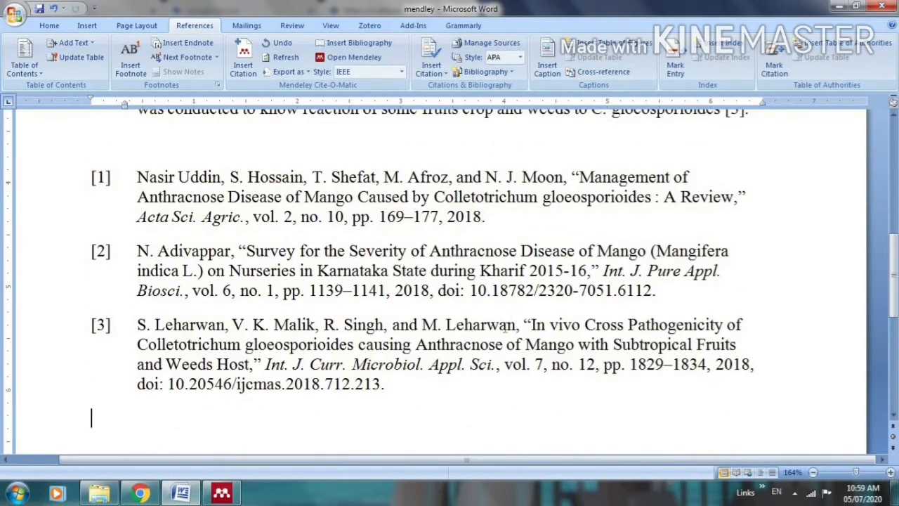
{"action": "scroll", "coordinate": [505, 326], "scroll_direction": "up", "scroll_amount": 15}
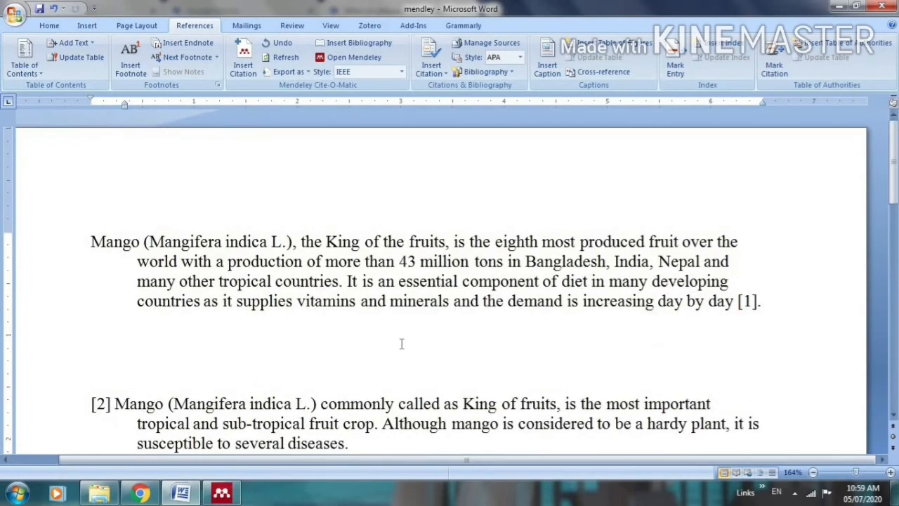
{"action": "scroll", "coordinate": [402, 343], "scroll_direction": "down", "scroll_amount": 7}
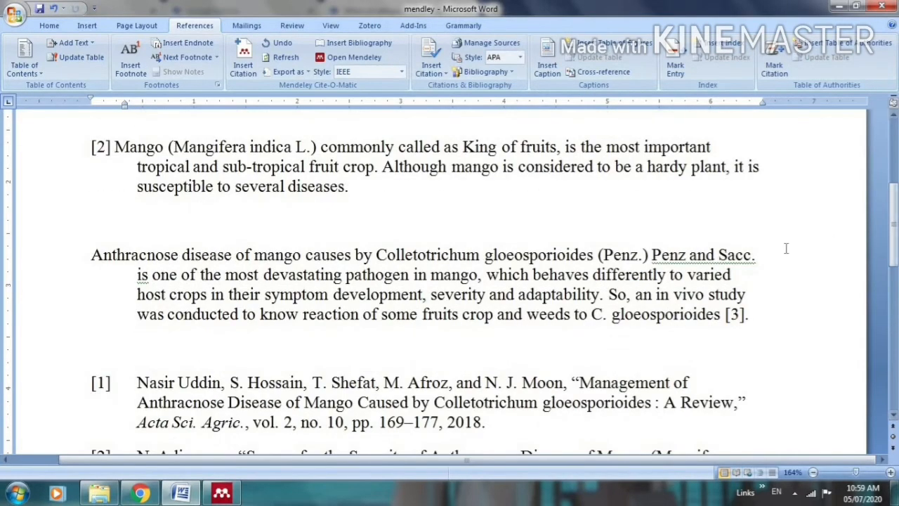
Change the Mendeley citation style to Modern Humanities Research Association 3rd edition (note with bibliography) and review the footnotes, citations and bibliography
{"action": "left_click", "coordinate": [401, 71]}
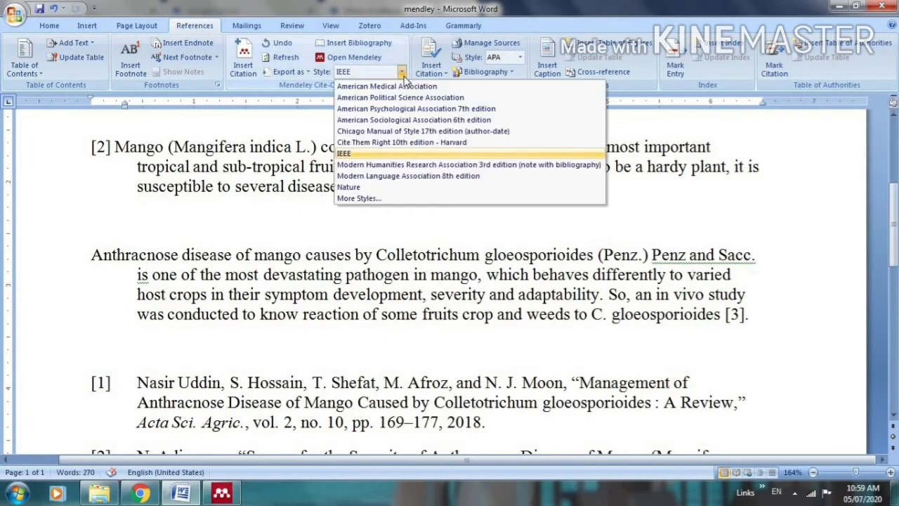
{"action": "left_click", "coordinate": [401, 166]}
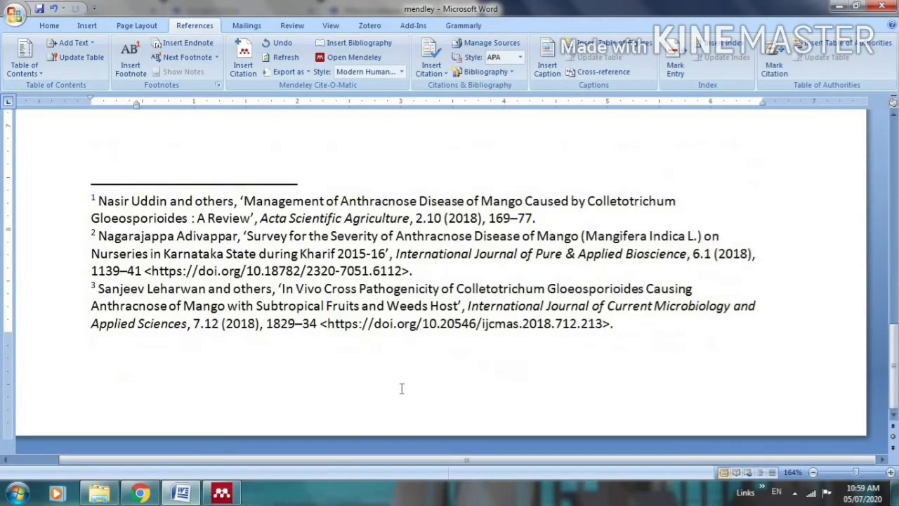
{"action": "scroll", "coordinate": [402, 388], "scroll_direction": "up", "scroll_amount": 10}
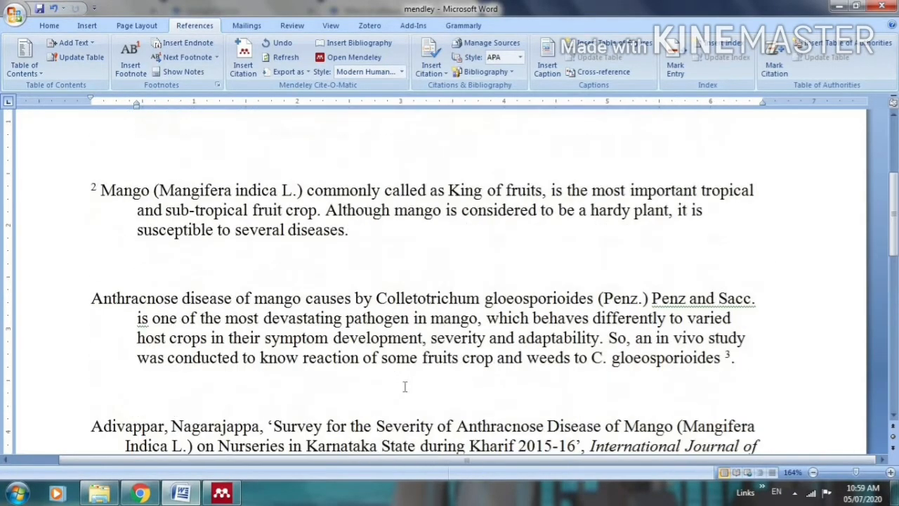
{"action": "scroll", "coordinate": [405, 386], "scroll_direction": "up", "scroll_amount": 3}
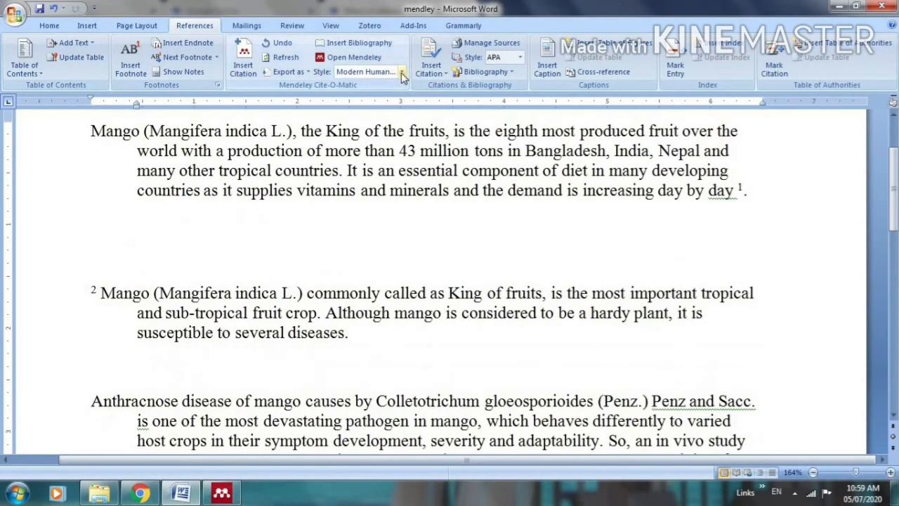
{"action": "scroll", "coordinate": [426, 330], "scroll_direction": "down", "scroll_amount": 10}
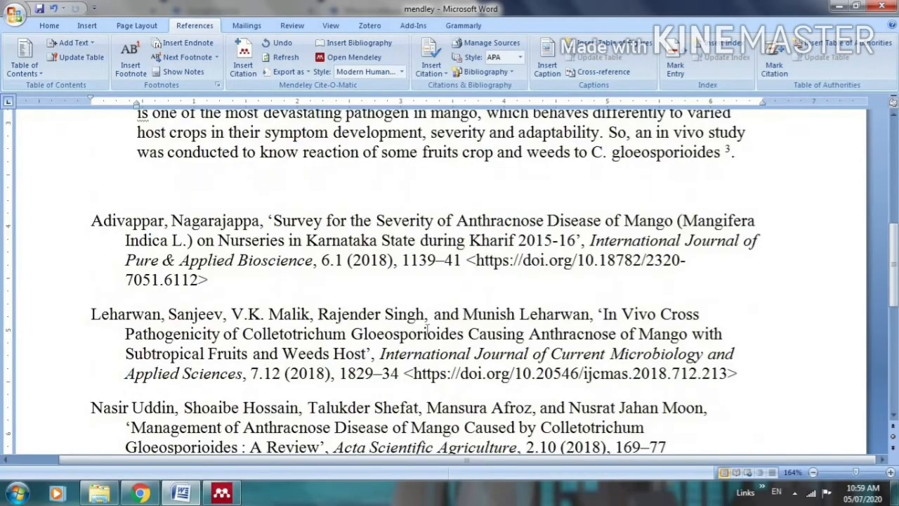
{"action": "scroll", "coordinate": [429, 332], "scroll_direction": "down", "scroll_amount": 12}
{"action": "scroll", "coordinate": [429, 332], "scroll_direction": "up", "scroll_amount": 12}
{"action": "scroll", "coordinate": [428, 330], "scroll_direction": "up", "scroll_amount": 12}
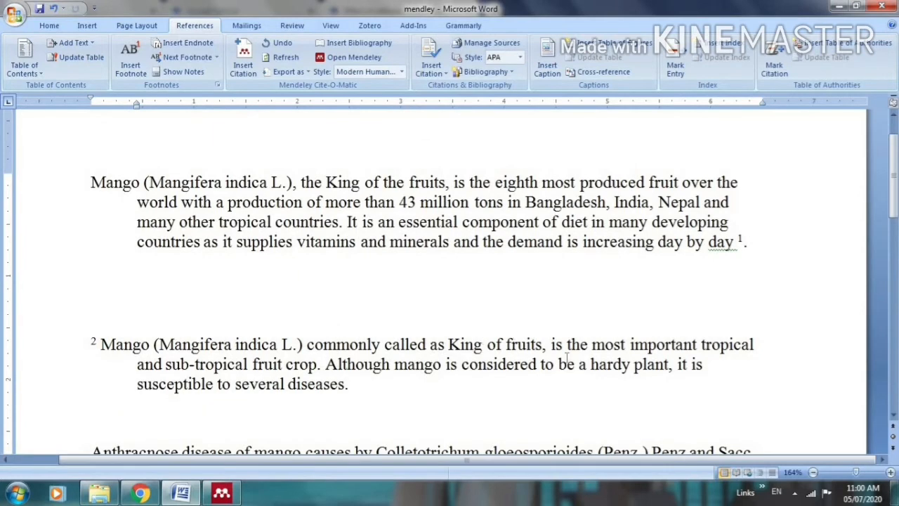
Set the Mendeley citation style back to American Psychological Association 7th edition and check the citations and bibliography
{"action": "left_click", "coordinate": [401, 73]}
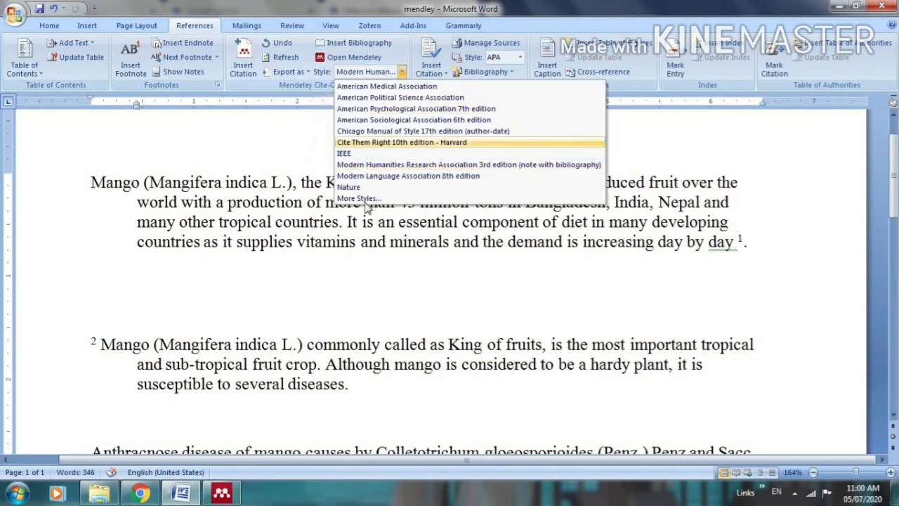
{"action": "left_click", "coordinate": [453, 111]}
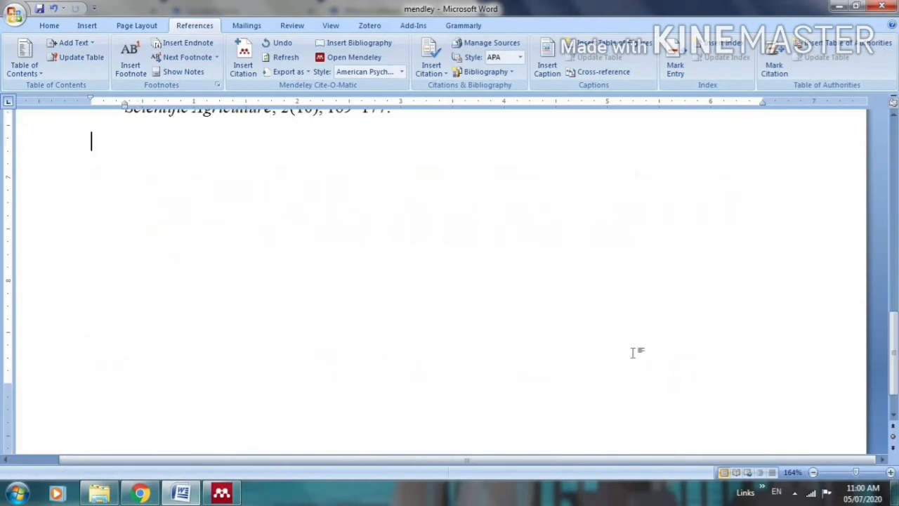
{"action": "scroll", "coordinate": [494, 373], "scroll_direction": "up", "scroll_amount": 5}
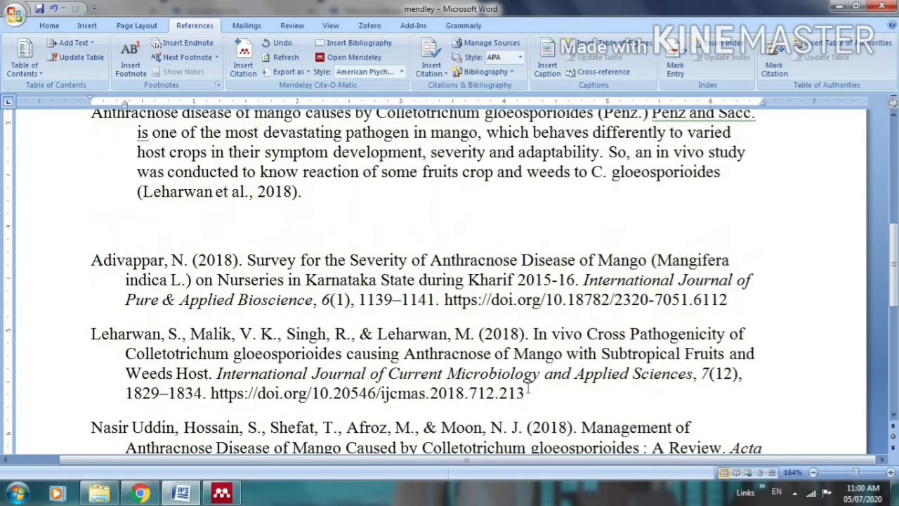
{"action": "scroll", "coordinate": [528, 388], "scroll_direction": "up", "scroll_amount": 3}
{"action": "scroll", "coordinate": [356, 358], "scroll_direction": "up", "scroll_amount": 5}
{"action": "scroll", "coordinate": [355, 359], "scroll_direction": "down", "scroll_amount": 6}
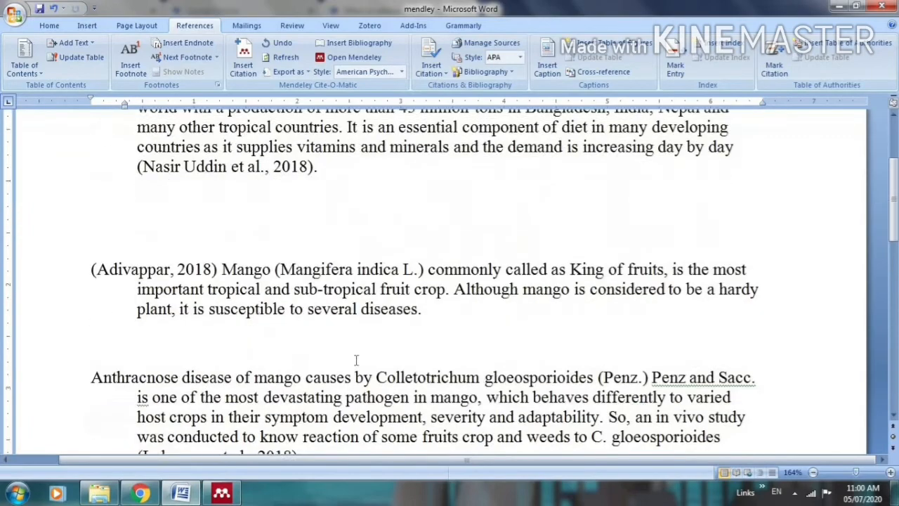
Add two empty paragraphs between the last cited paragraph and the bibliography
{"action": "left_click", "coordinate": [319, 312]}
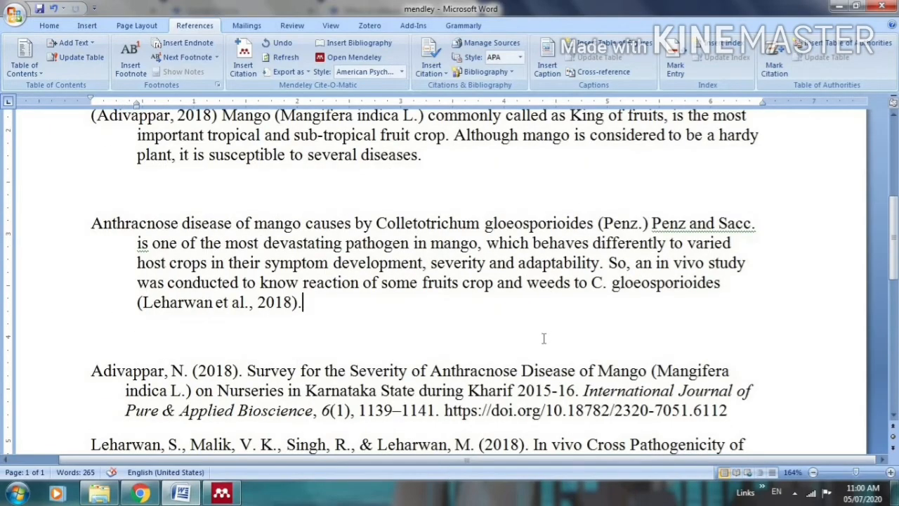
{"action": "key", "text": "Return"}
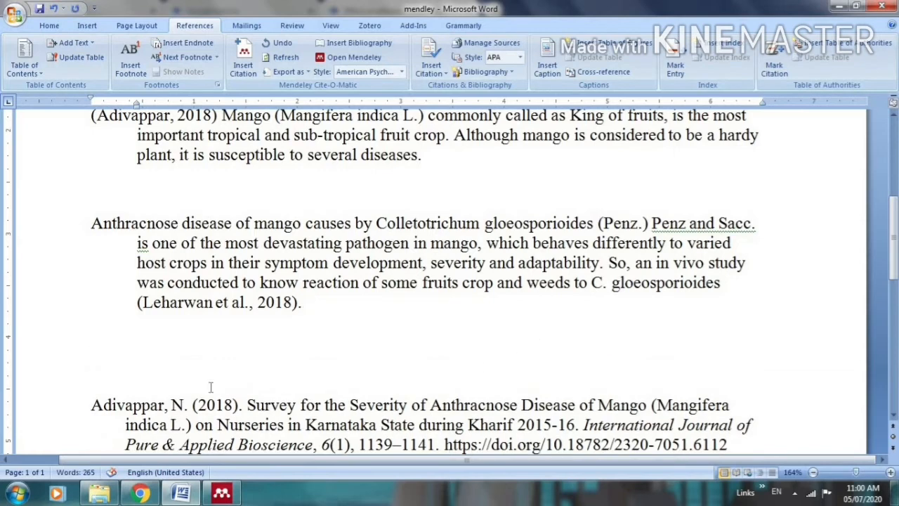
{"action": "key", "text": "Return"}
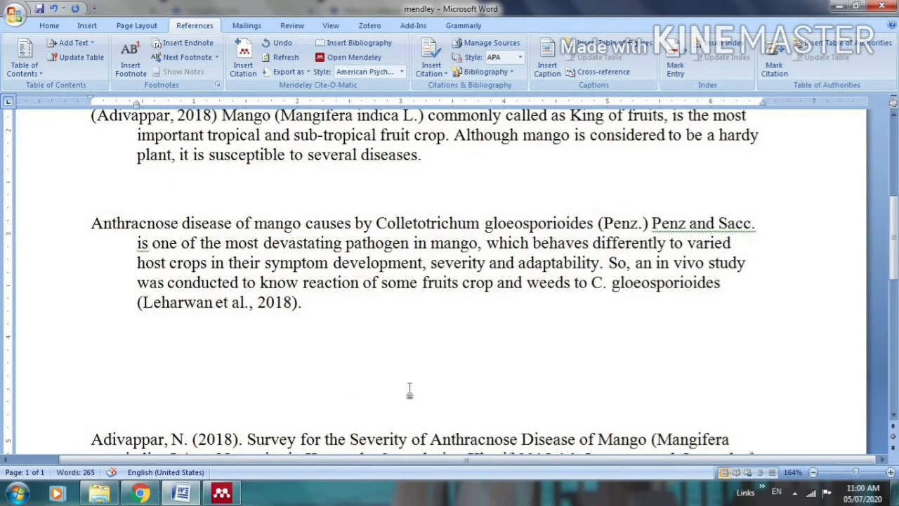
Look over the bibliography entries and place the cursor in the empty paragraph above them
{"action": "scroll", "coordinate": [414, 386], "scroll_direction": "down", "scroll_amount": 6}
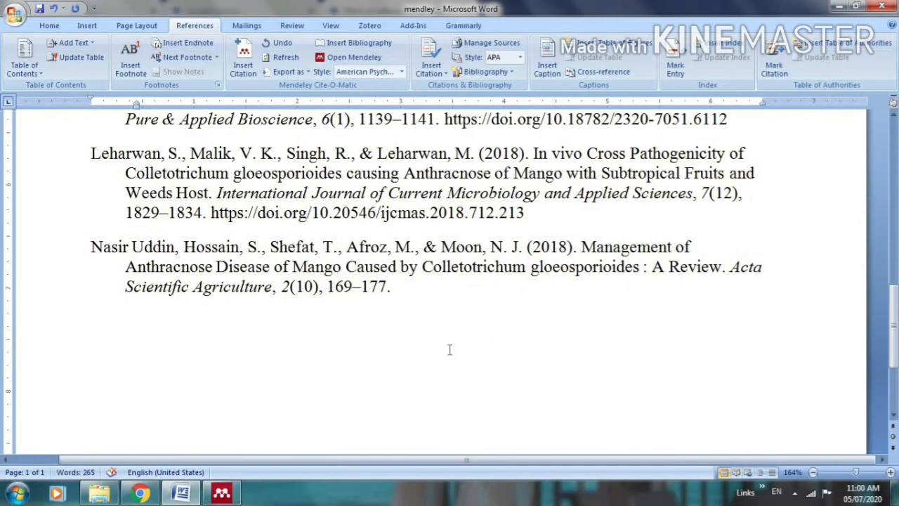
{"action": "scroll", "coordinate": [449, 349], "scroll_direction": "up", "scroll_amount": 4}
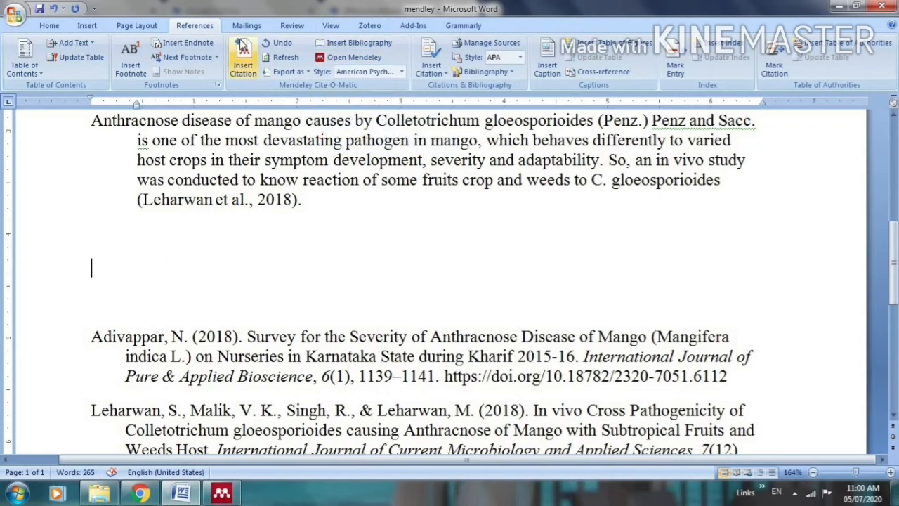
{"action": "scroll", "coordinate": [281, 312], "scroll_direction": "down", "scroll_amount": 3}
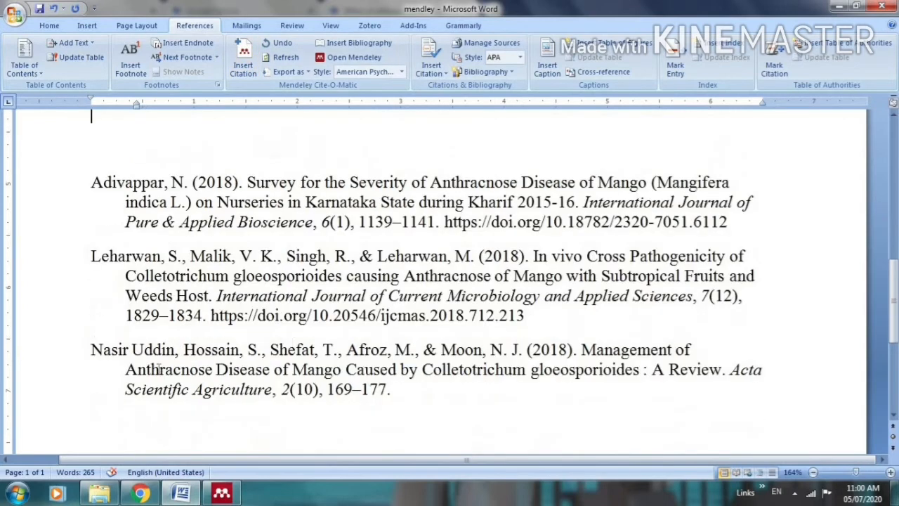
{"action": "left_click", "coordinate": [404, 395]}
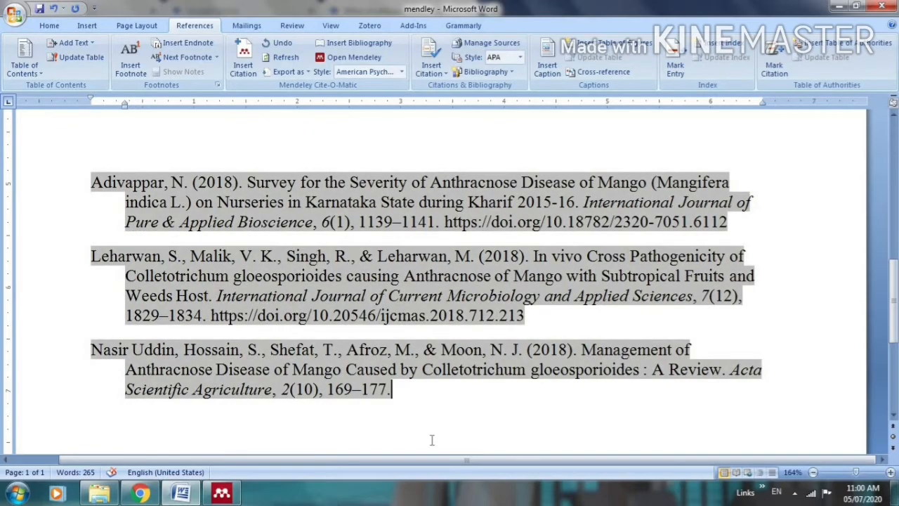
{"action": "scroll", "coordinate": [404, 385], "scroll_direction": "up", "scroll_amount": 5}
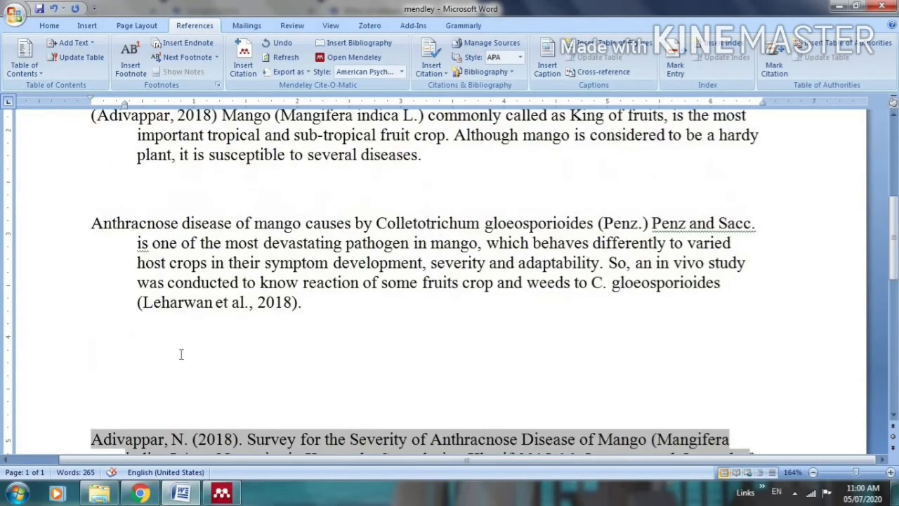
{"action": "left_click", "coordinate": [102, 379]}
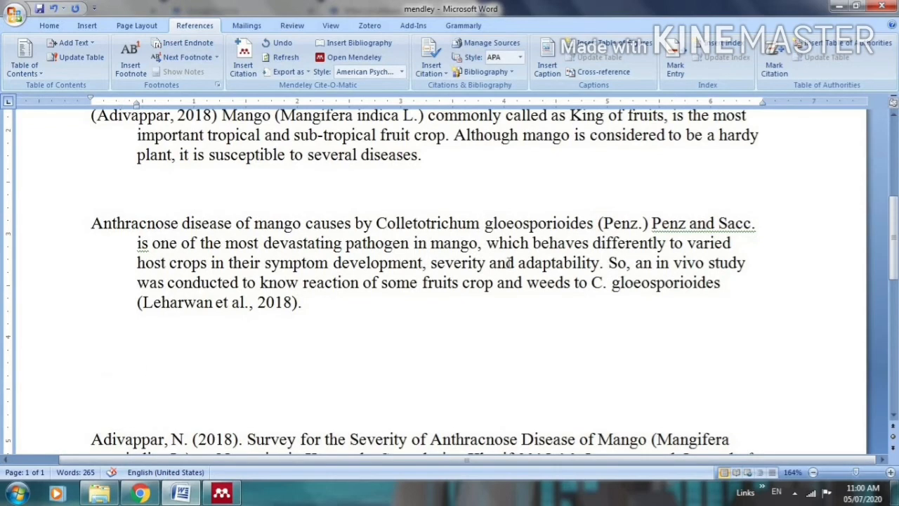
Switch to Mendeley Desktop, browse the library and try to open the paper "Difference in germination rate of Baobab"
{"action": "mouse_move", "coordinate": [222, 467]}
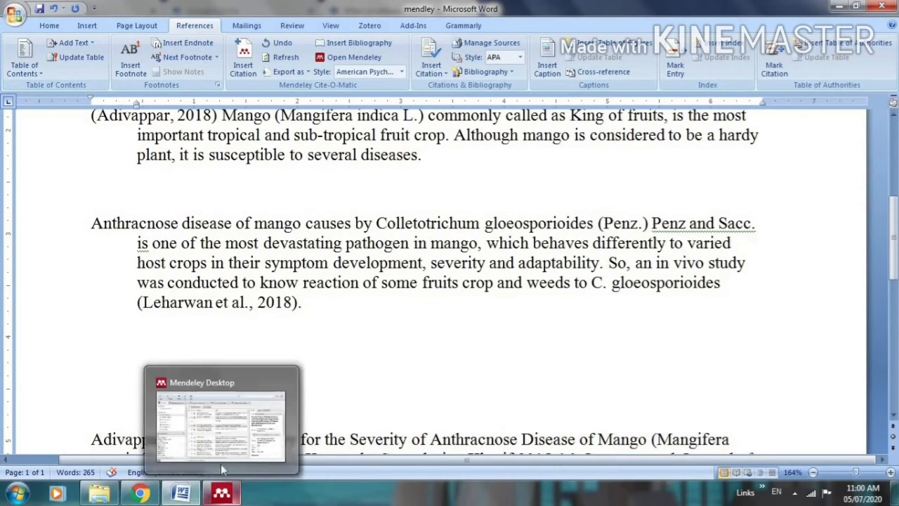
{"action": "left_click", "coordinate": [224, 428]}
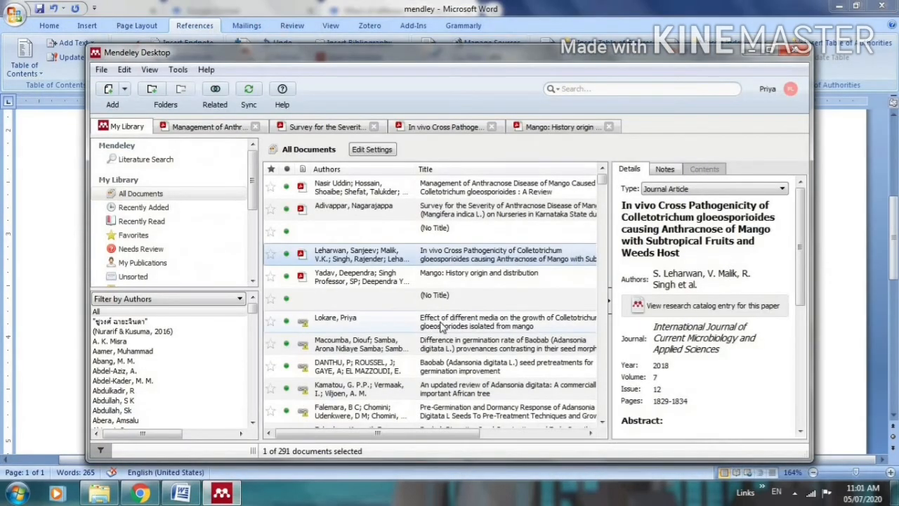
{"action": "left_click", "coordinate": [441, 327]}
{"action": "scroll", "coordinate": [439, 290], "scroll_direction": "down", "scroll_amount": 1}
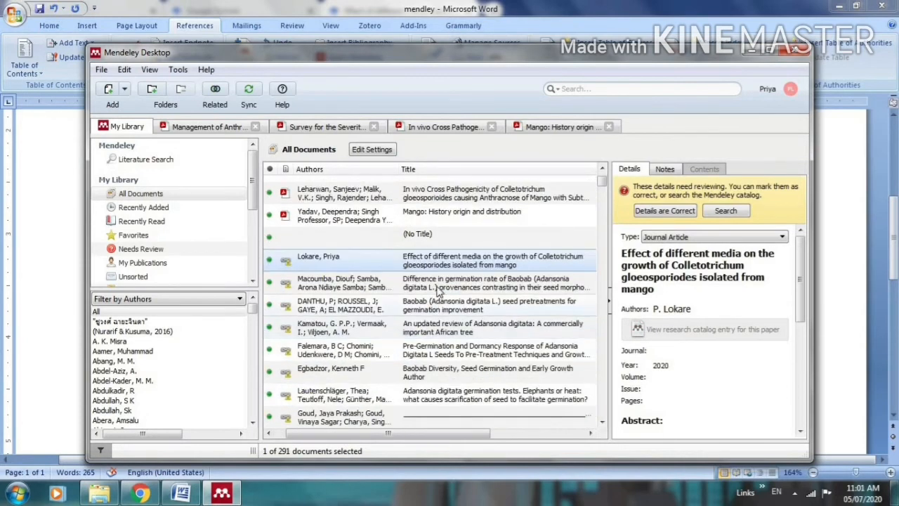
{"action": "left_click", "coordinate": [438, 288]}
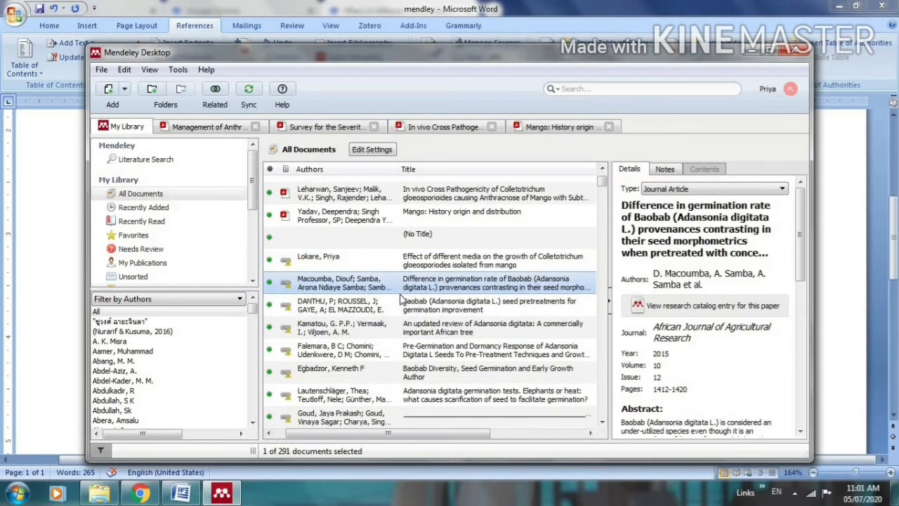
{"action": "double_click", "coordinate": [462, 288]}
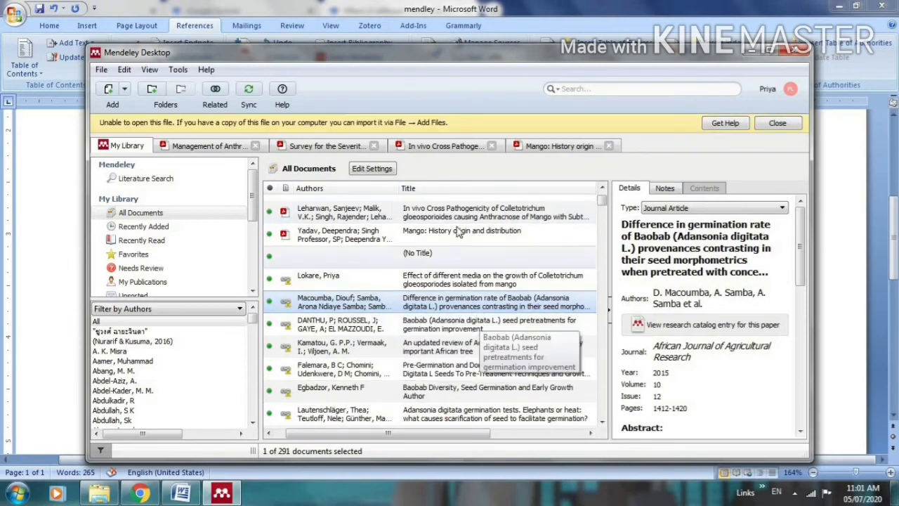
Check the details of the Colletotrichum media and Baobab seed pretreatment papers, and bring up the "Mango: History origin and distribution" PDF
{"action": "left_click", "coordinate": [418, 285]}
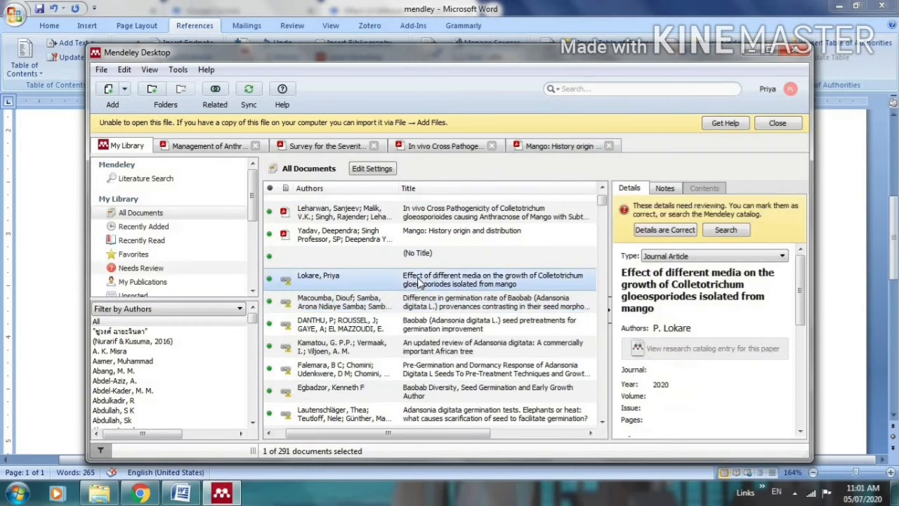
{"action": "left_click", "coordinate": [427, 324]}
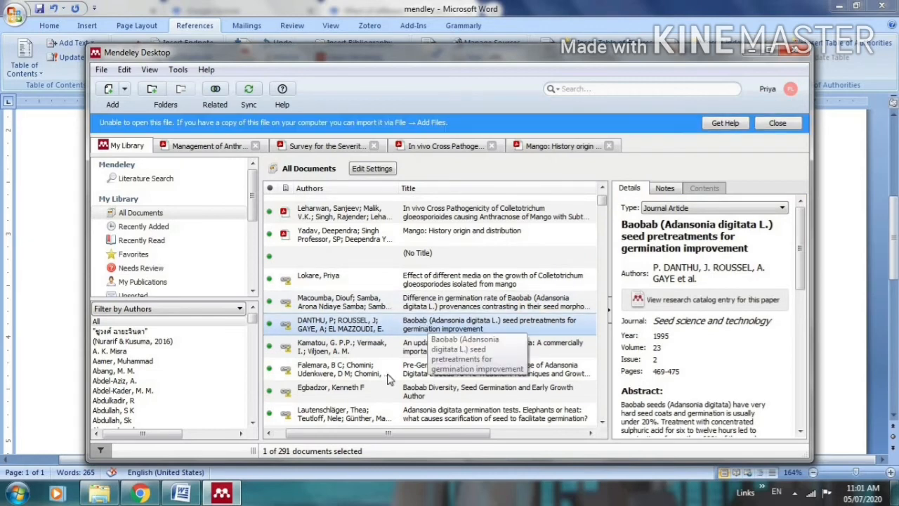
{"action": "left_click", "coordinate": [550, 150]}
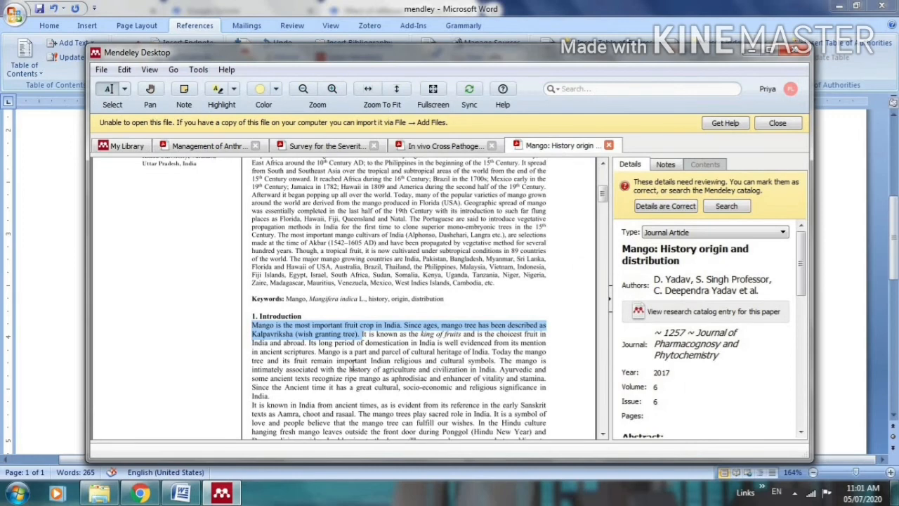
Copy the highlighted opening text of the mango paper's Introduction and select "Mango: History origin and distribution" in the Mendeley library
{"action": "right_click", "coordinate": [345, 327]}
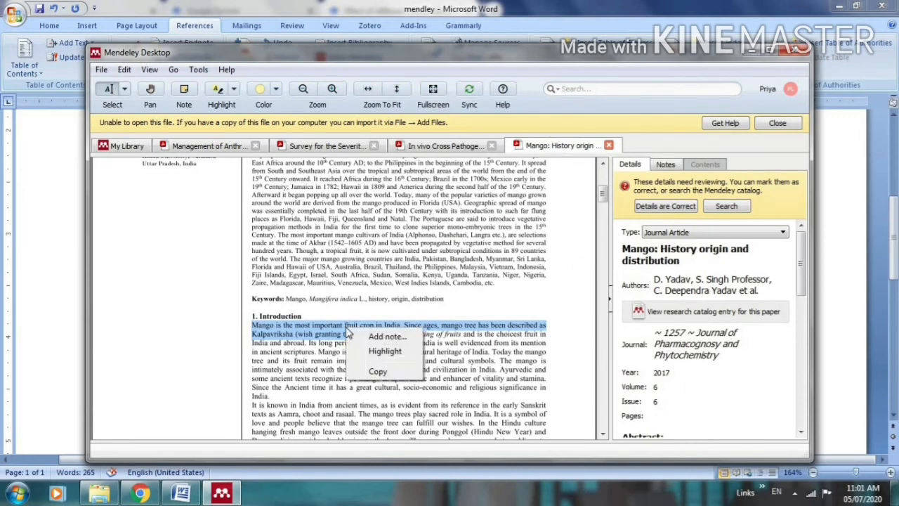
{"action": "left_click", "coordinate": [376, 371]}
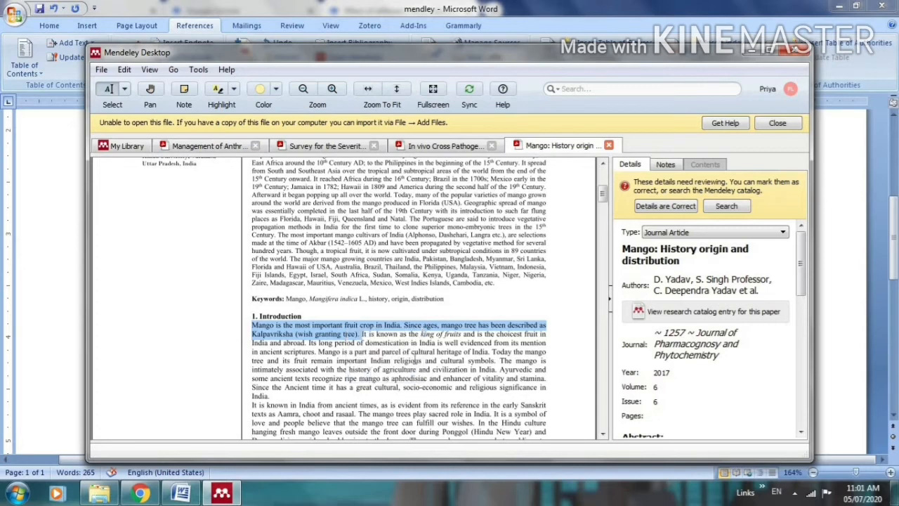
{"action": "left_click", "coordinate": [126, 148]}
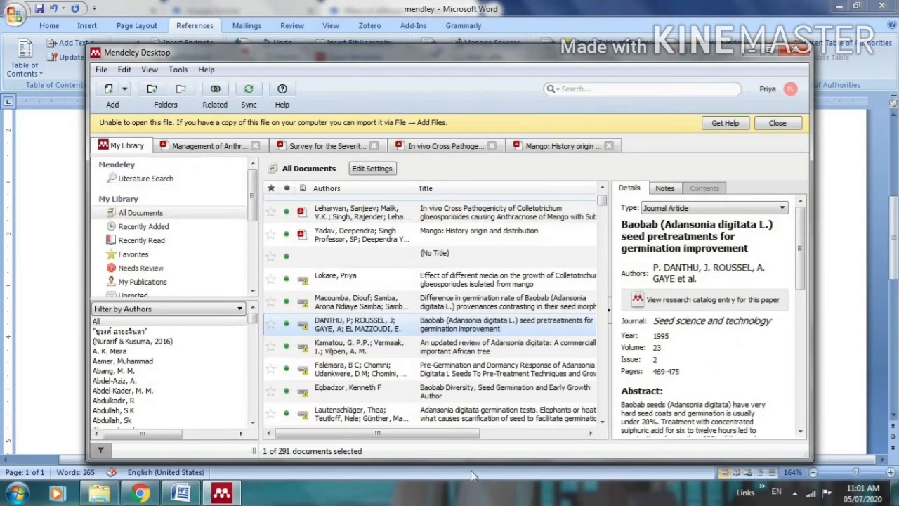
{"action": "scroll", "coordinate": [427, 329], "scroll_direction": "up", "scroll_amount": 1}
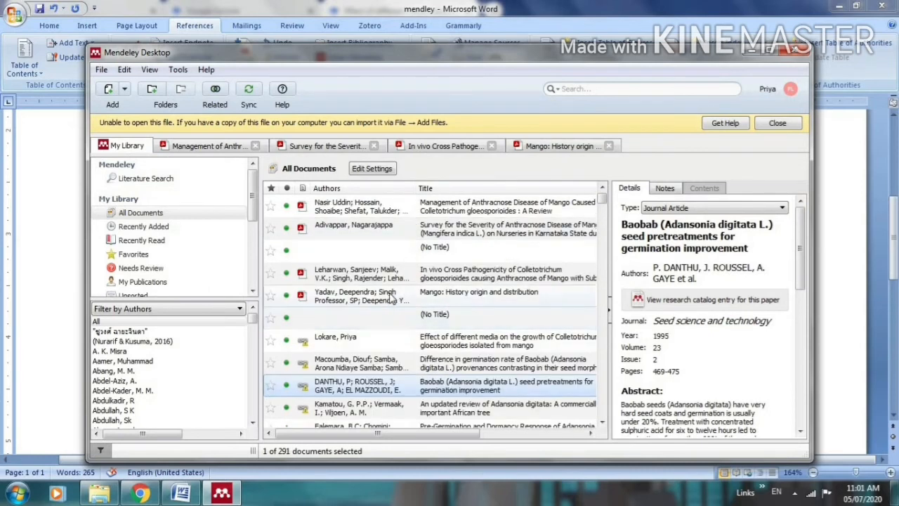
{"action": "left_click", "coordinate": [444, 237]}
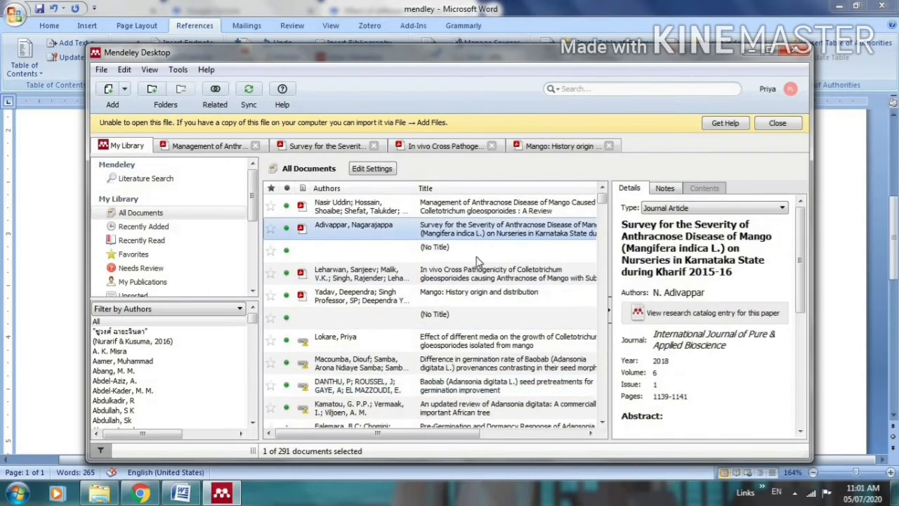
{"action": "left_click", "coordinate": [443, 214]}
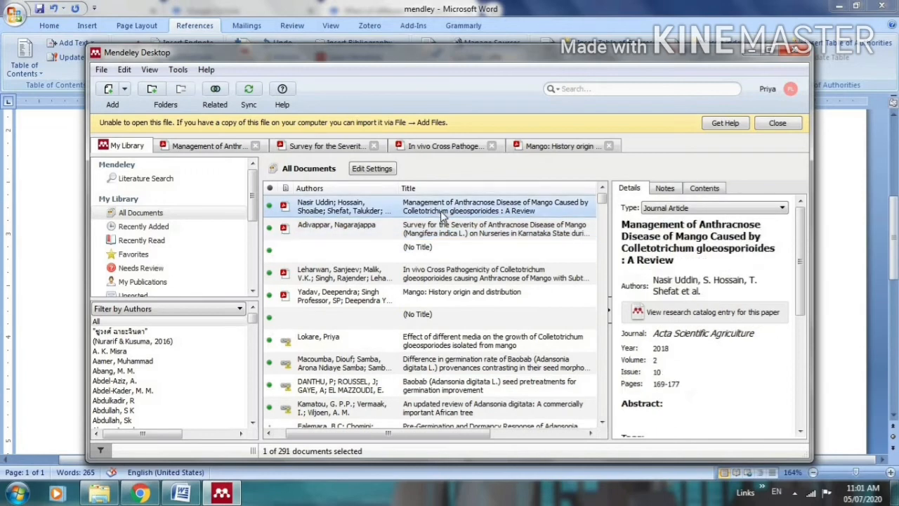
{"action": "left_click", "coordinate": [432, 281]}
{"action": "left_click", "coordinate": [425, 299]}
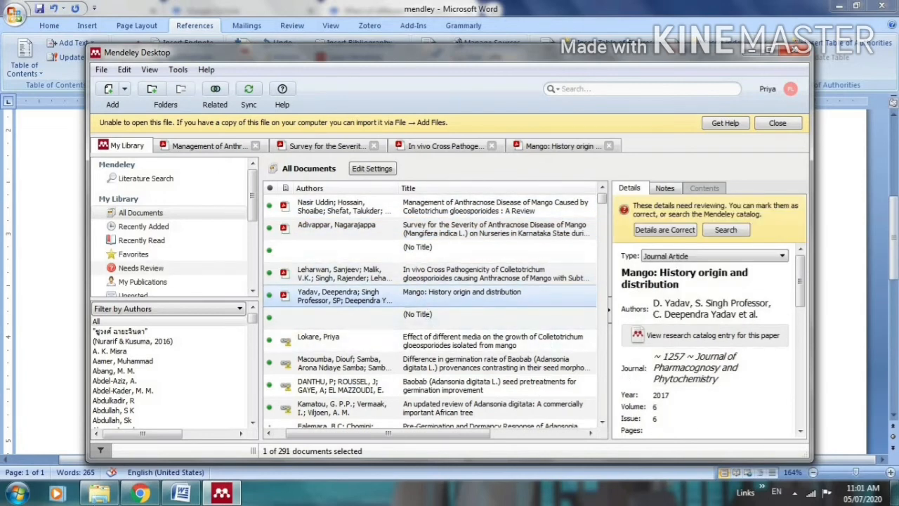
Switch to Word, paste the copied passage into the empty paragraph above the bibliography, and trim everything after "(wish granting tree)"
{"action": "mouse_move", "coordinate": [184, 494]}
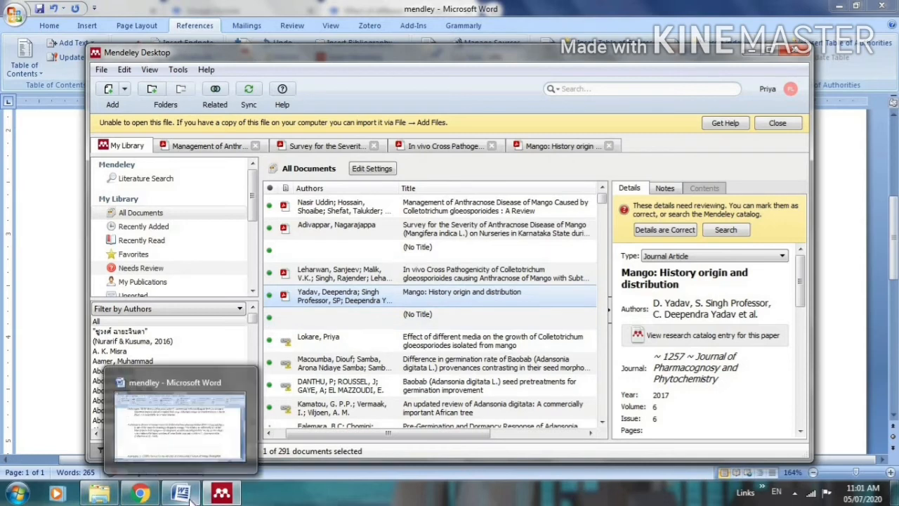
{"action": "left_click", "coordinate": [198, 445]}
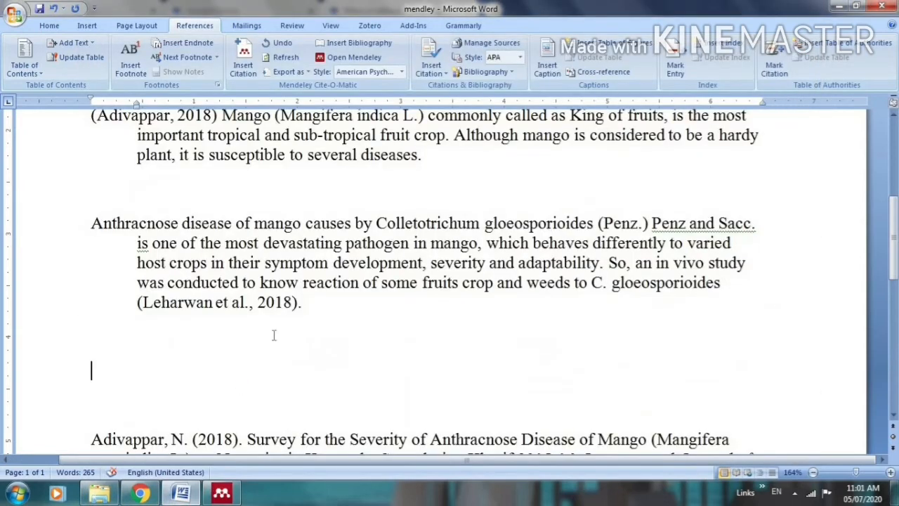
{"action": "right_click", "coordinate": [105, 379]}
{"action": "left_click", "coordinate": [137, 230]}
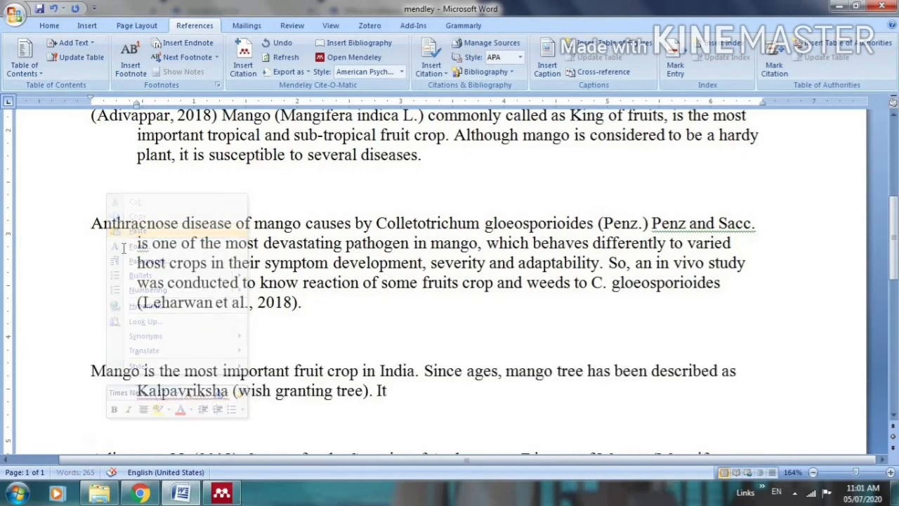
{"action": "key", "text": "BackSpace"}
{"action": "key", "text": "BackSpace"}
{"action": "key", "text": "BackSpace"}
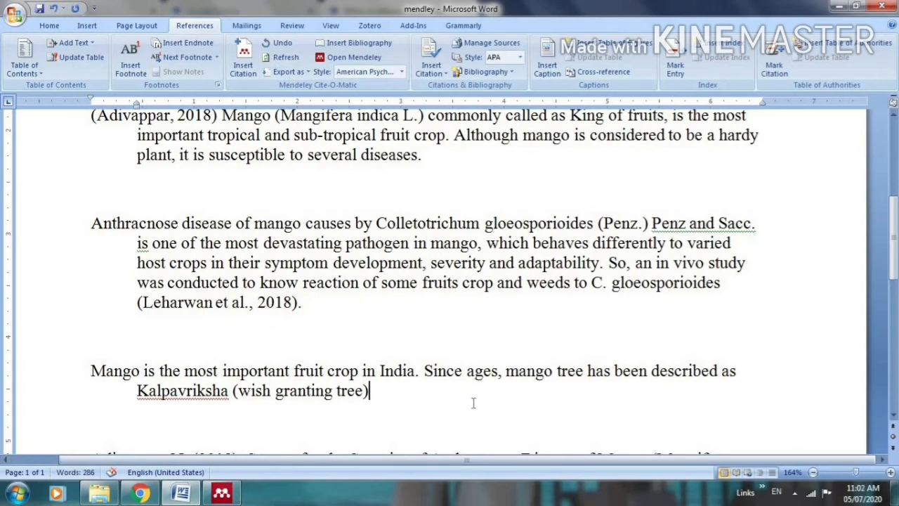
Insert a Mendeley citation for "Mango: History origin and distribution" at the end of the pasted passage
{"action": "left_click", "coordinate": [243, 71]}
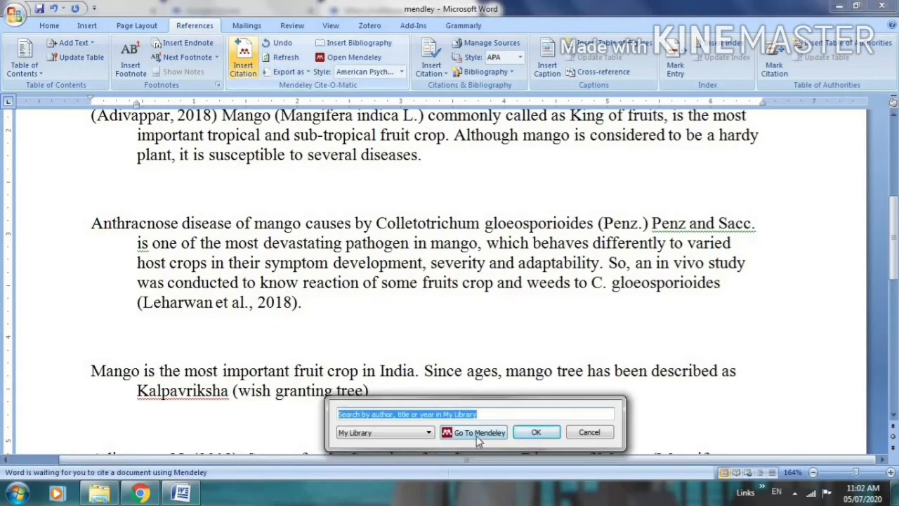
{"action": "left_click", "coordinate": [478, 432]}
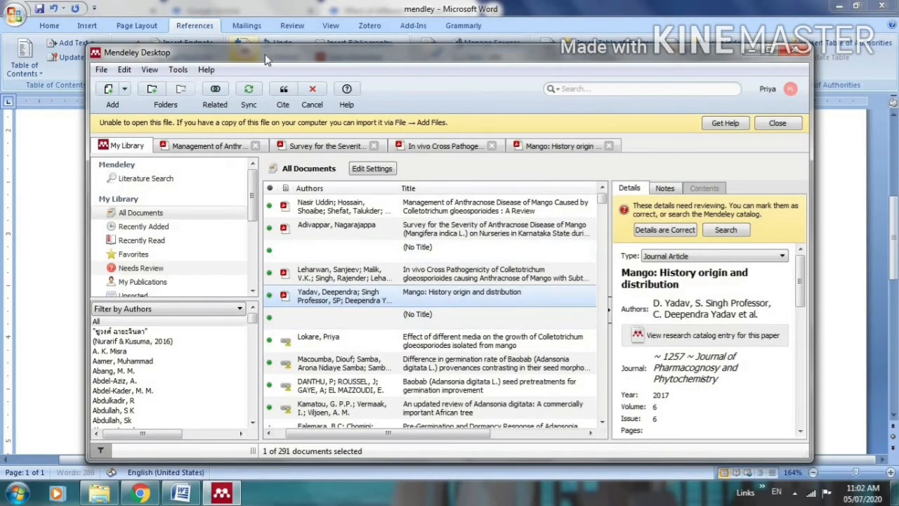
{"action": "left_click", "coordinate": [283, 93]}
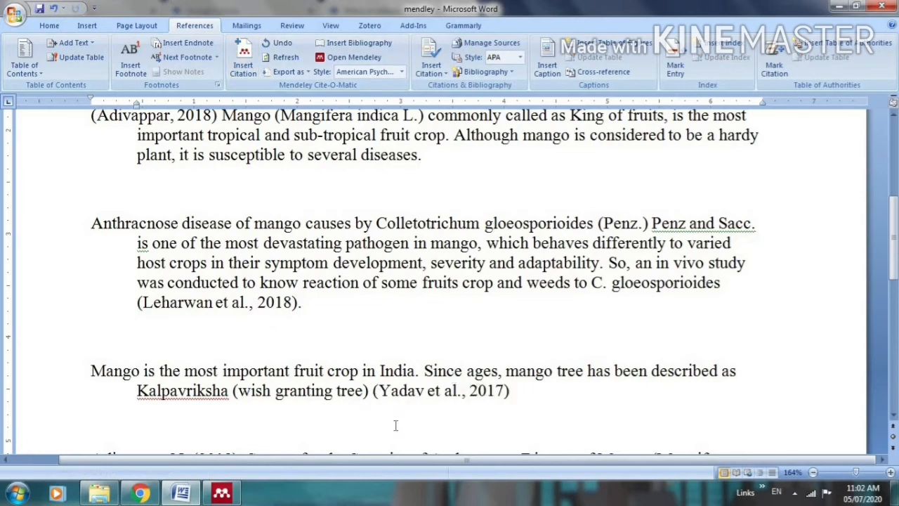
Check the updated bibliography entries against the in-text citations throughout the document
{"action": "scroll", "coordinate": [431, 408], "scroll_direction": "down", "scroll_amount": 2}
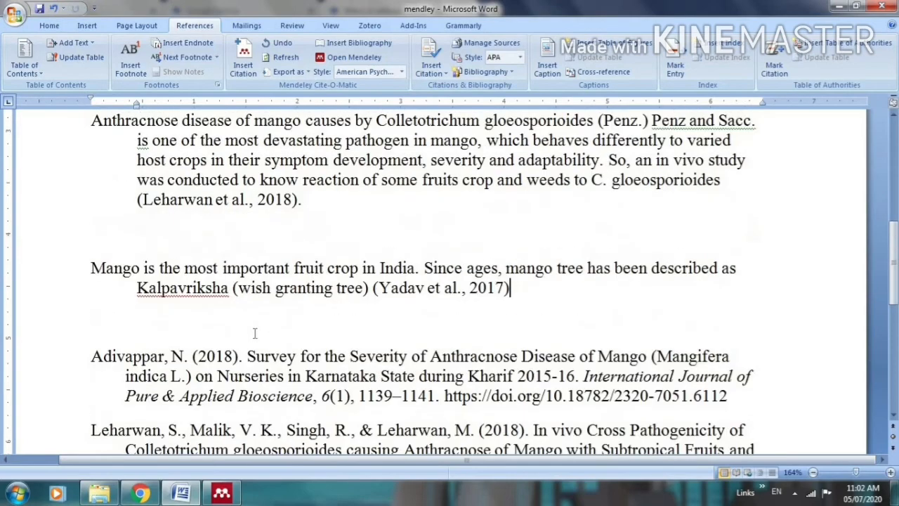
{"action": "scroll", "coordinate": [368, 344], "scroll_direction": "down", "scroll_amount": 3}
{"action": "scroll", "coordinate": [462, 314], "scroll_direction": "down", "scroll_amount": 3}
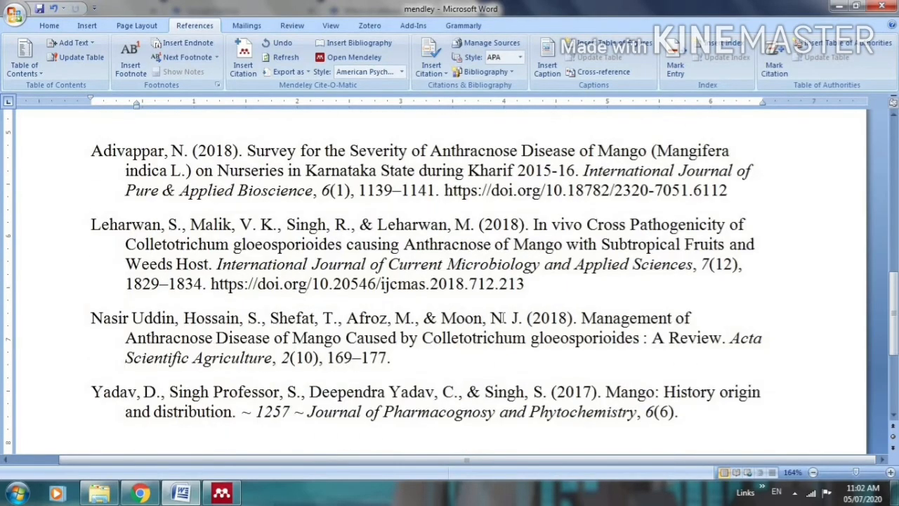
{"action": "scroll", "coordinate": [493, 318], "scroll_direction": "down", "scroll_amount": 3}
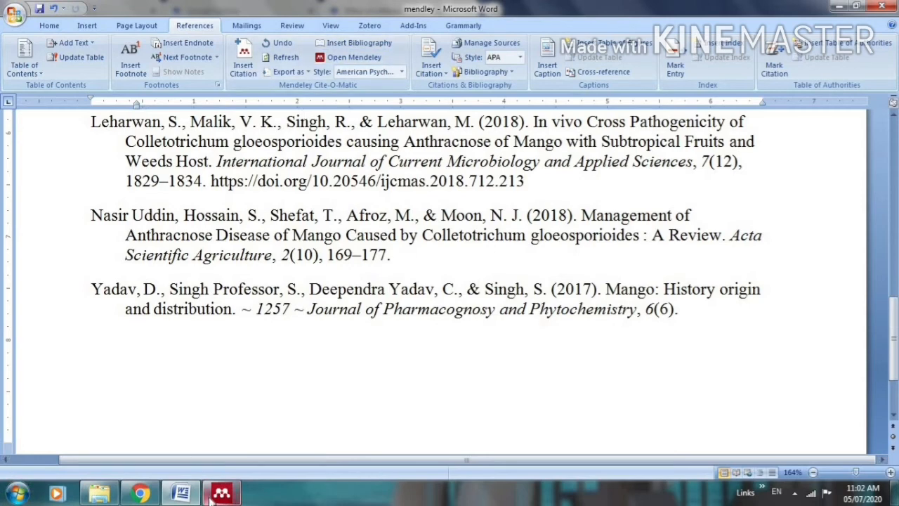
{"action": "scroll", "coordinate": [543, 331], "scroll_direction": "up", "scroll_amount": 12}
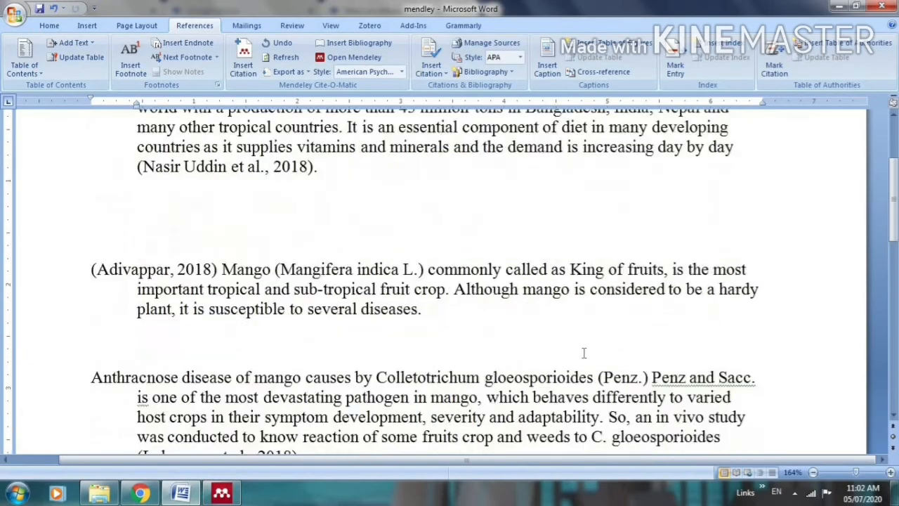
{"action": "scroll", "coordinate": [582, 356], "scroll_direction": "up", "scroll_amount": 3}
{"action": "scroll", "coordinate": [616, 326], "scroll_direction": "down", "scroll_amount": 20}
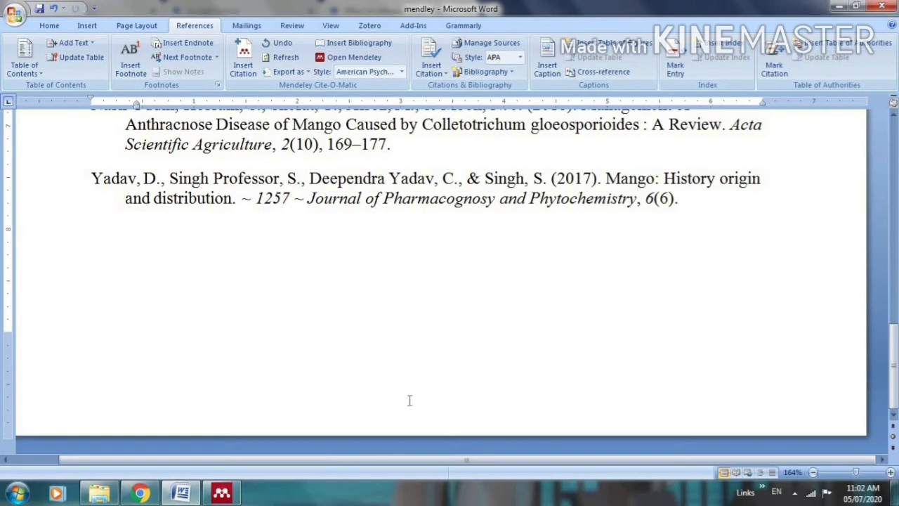
Switch to Chrome, open the Google Scholar result "Efficacy of some plant extracts on the mycelial growth of Colletotrichum gloeosporioides", and review its record
{"action": "mouse_move", "coordinate": [195, 496]}
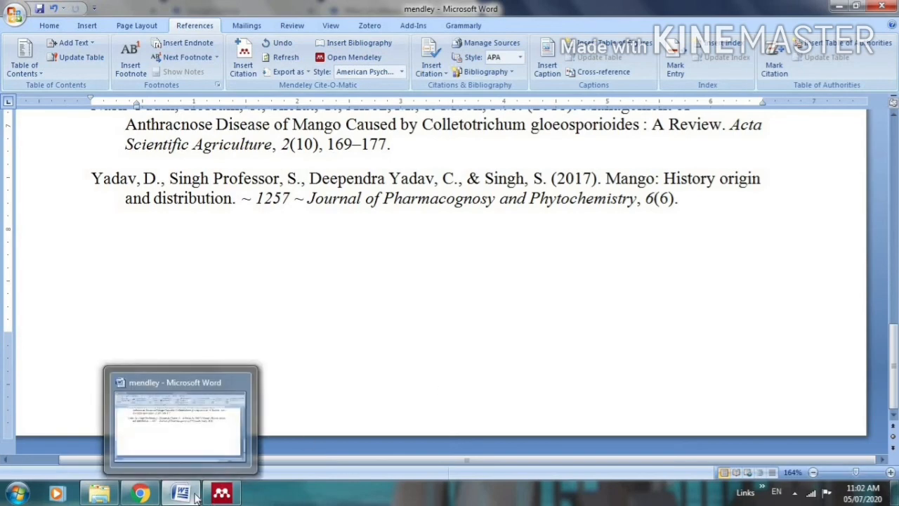
{"action": "left_click", "coordinate": [197, 424]}
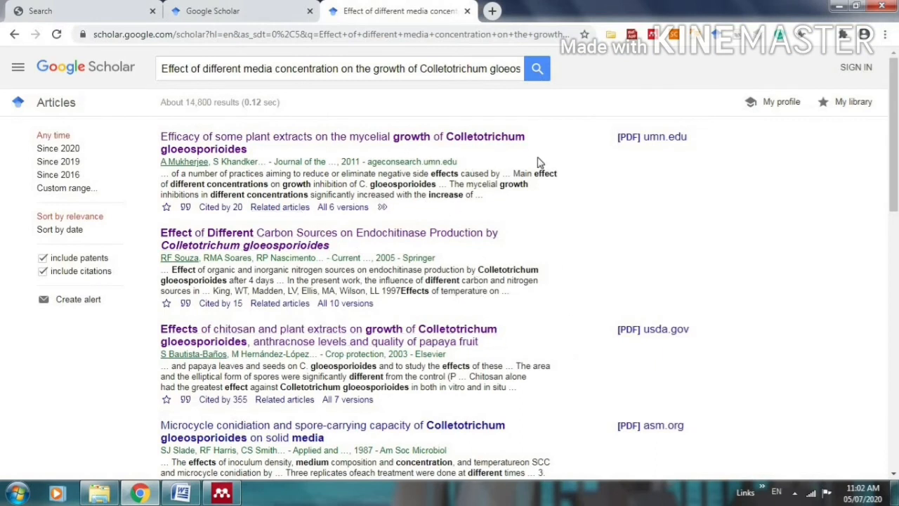
{"action": "left_click", "coordinate": [203, 143]}
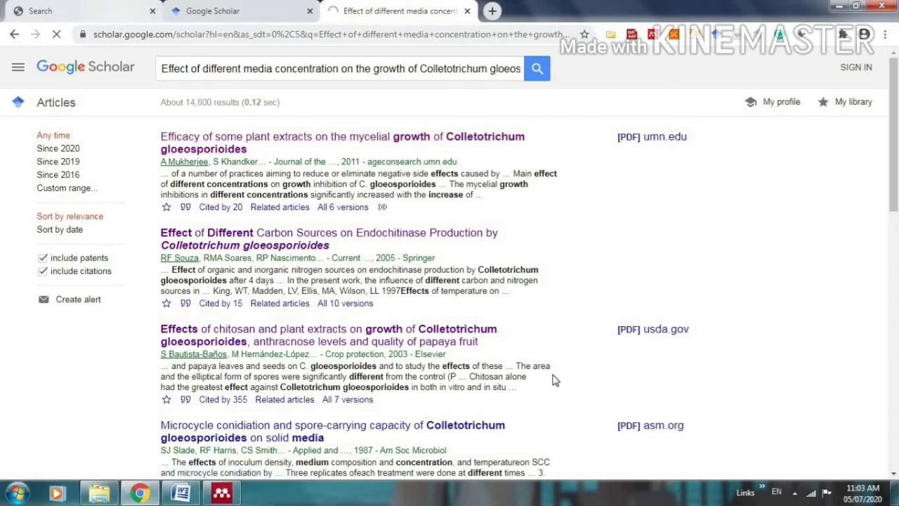
{"action": "left_click", "coordinate": [86, 12]}
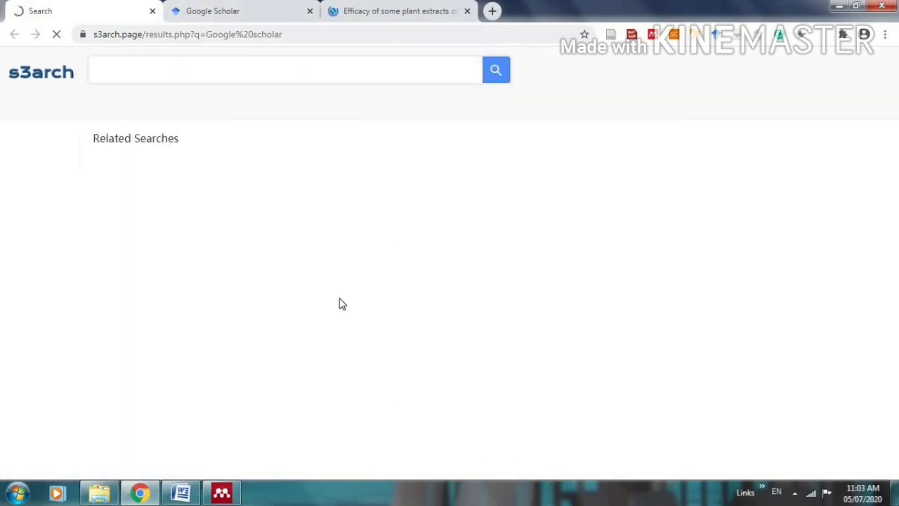
{"action": "left_click", "coordinate": [247, 12]}
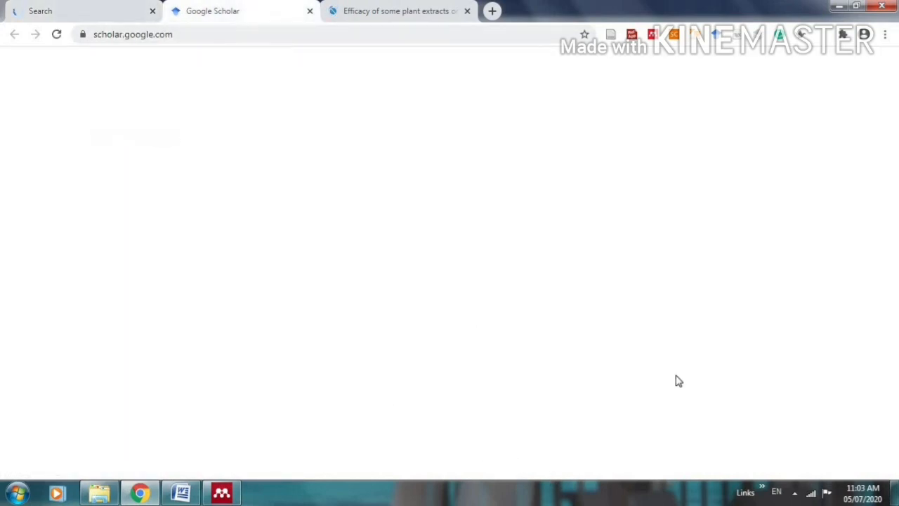
{"action": "left_click", "coordinate": [397, 15]}
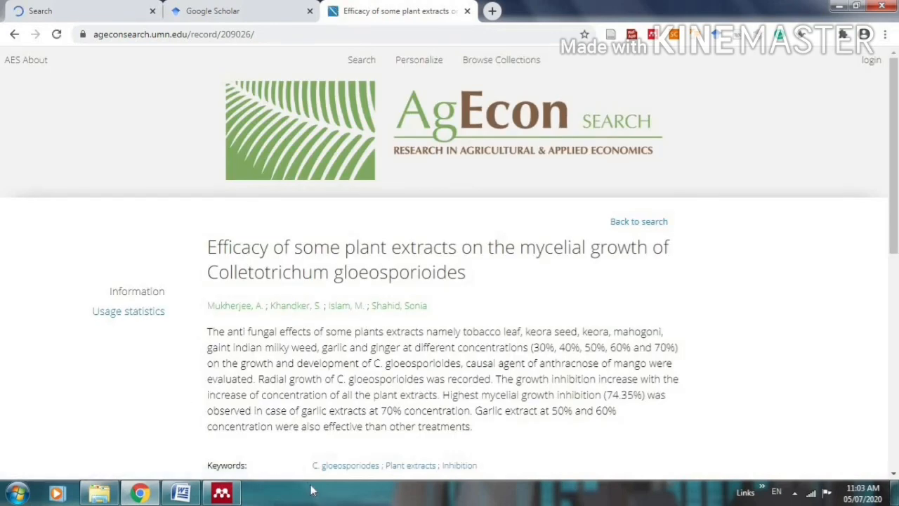
{"action": "scroll", "coordinate": [313, 472], "scroll_direction": "down", "scroll_amount": 3}
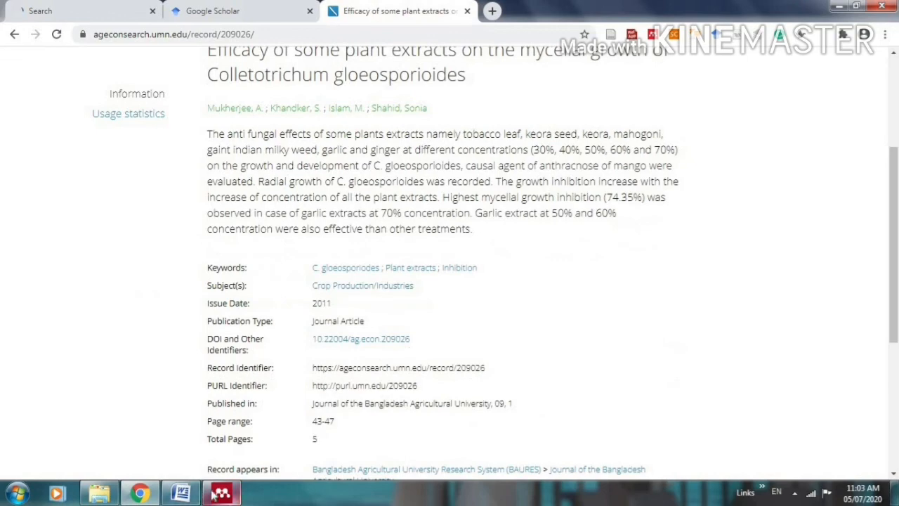
Switch to Mendeley Desktop and maximize its window
{"action": "mouse_move", "coordinate": [218, 494]}
{"action": "left_click", "coordinate": [221, 422]}
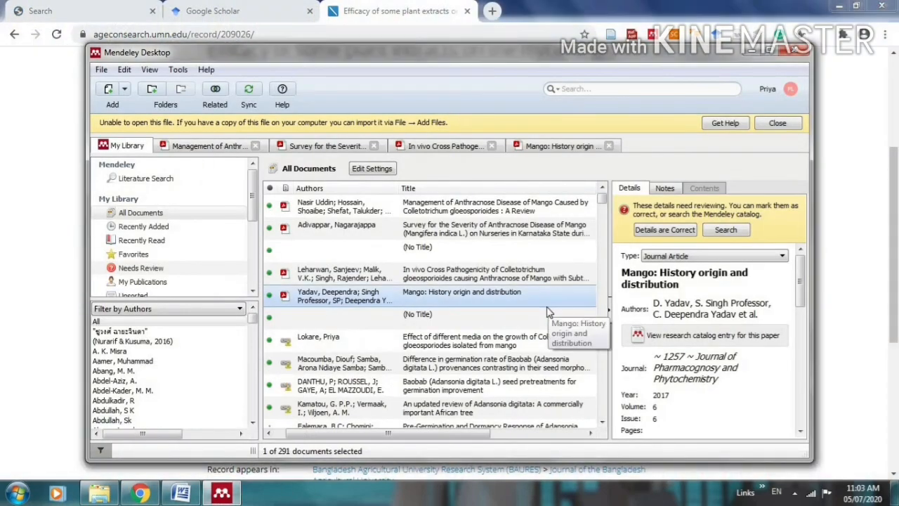
{"action": "left_click", "coordinate": [773, 50]}
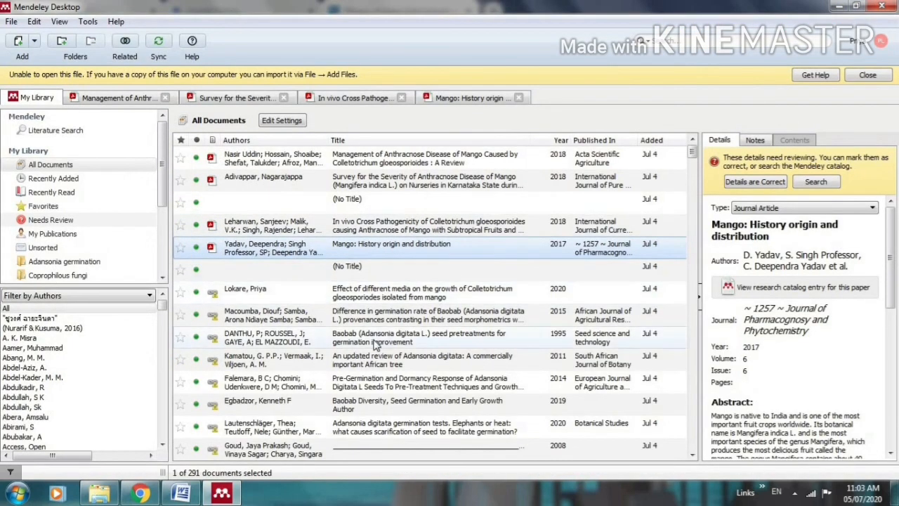